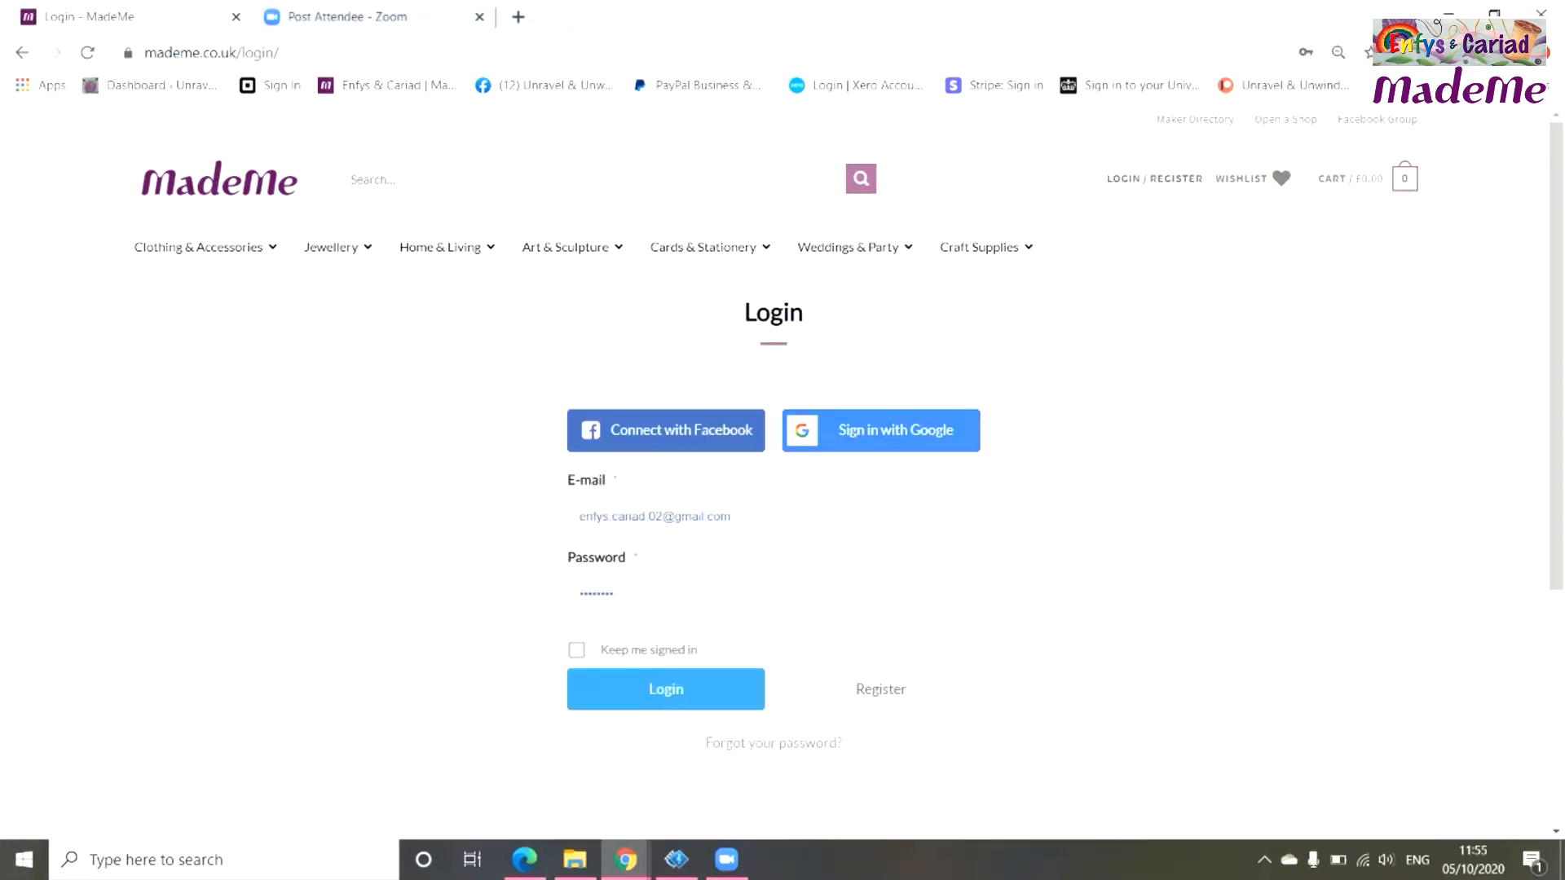
# Log in to the MadeMe shop account with the autofilled e-mail and password.
pyautogui.click(666, 689)
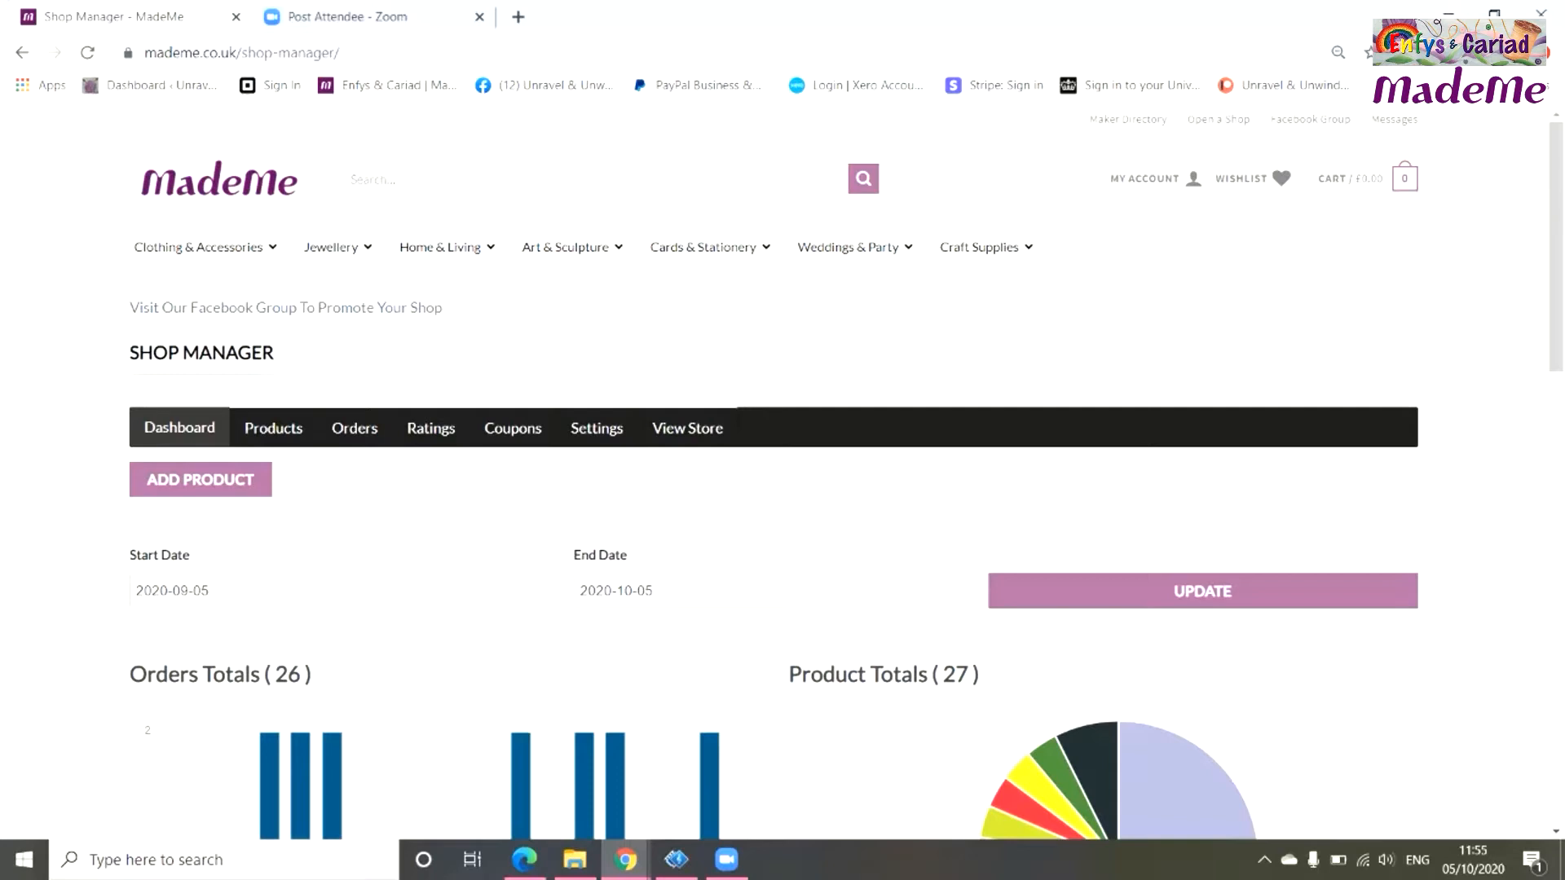
# Go through My Account to the Customer Dashboard, then to its Purchases & Reviews list.
pyautogui.moveTo(1157, 178)
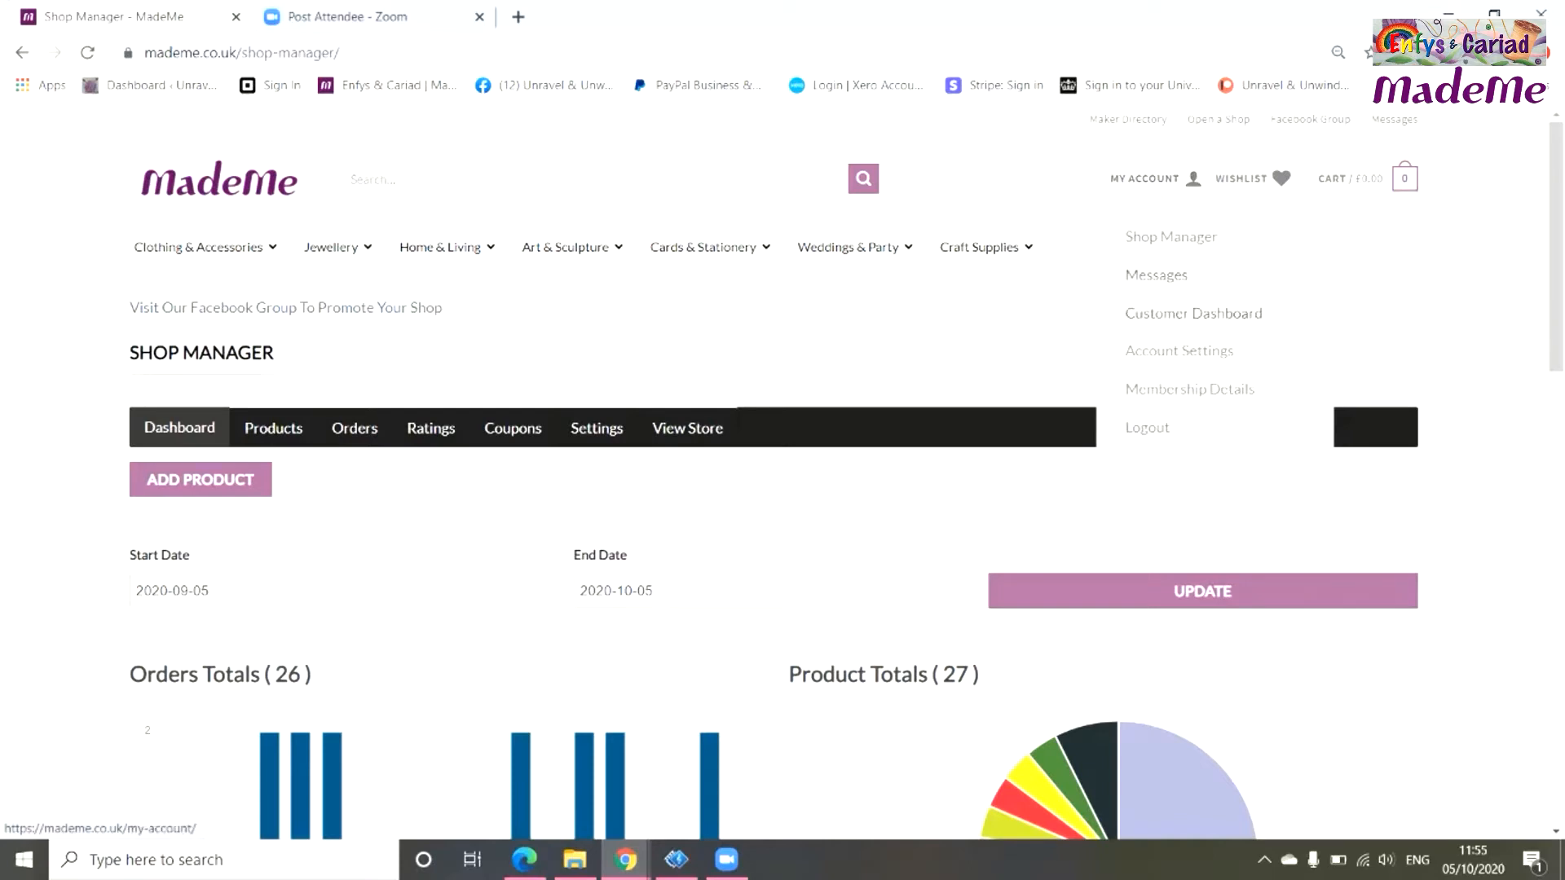
pyautogui.click(1193, 314)
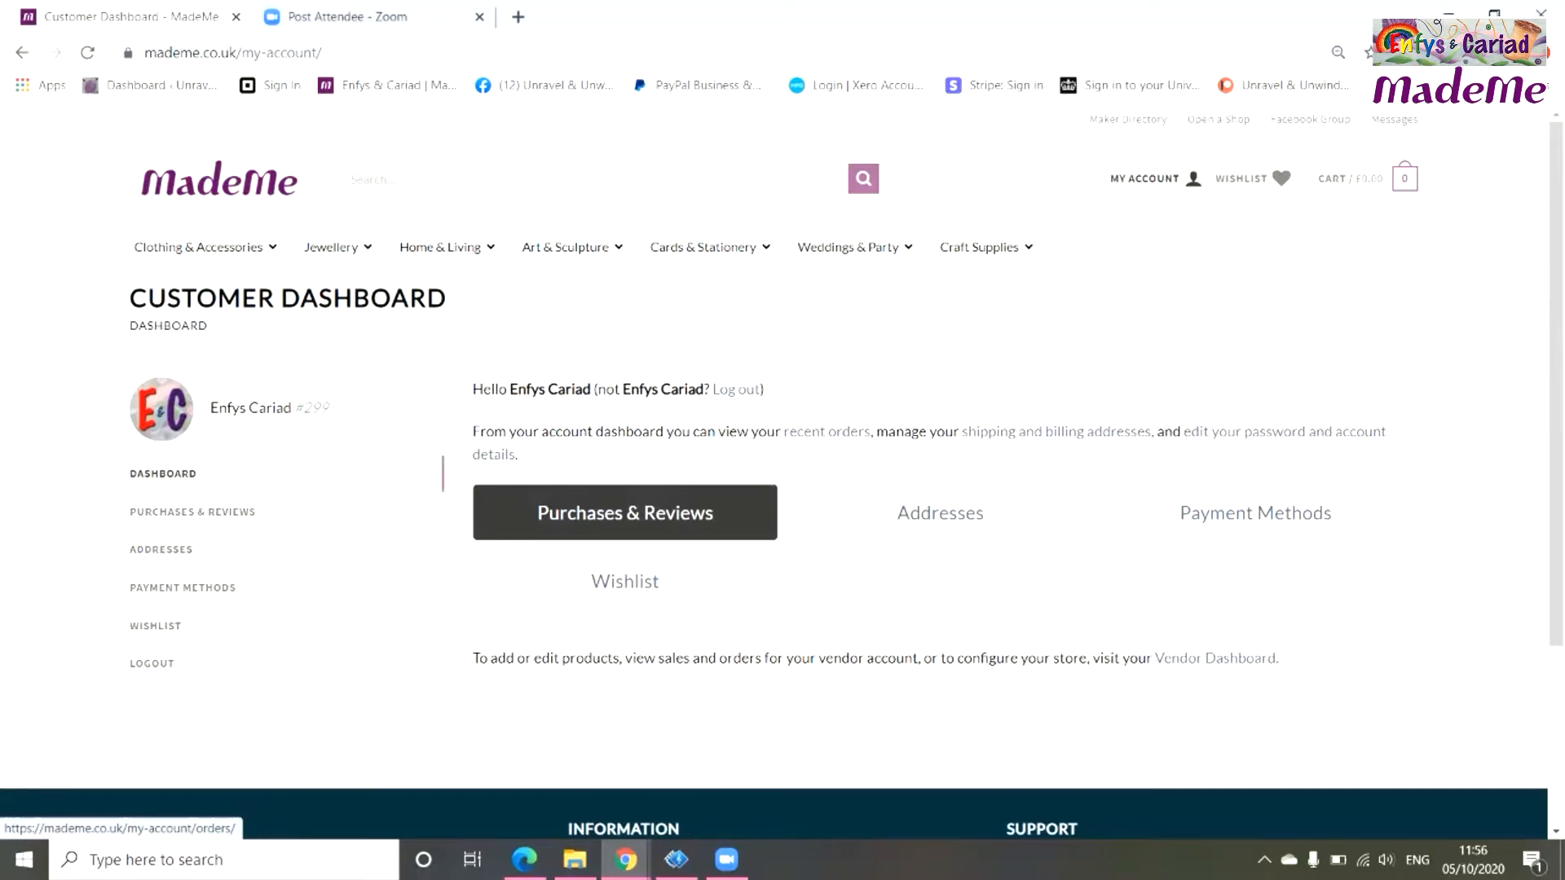
pyautogui.click(625, 512)
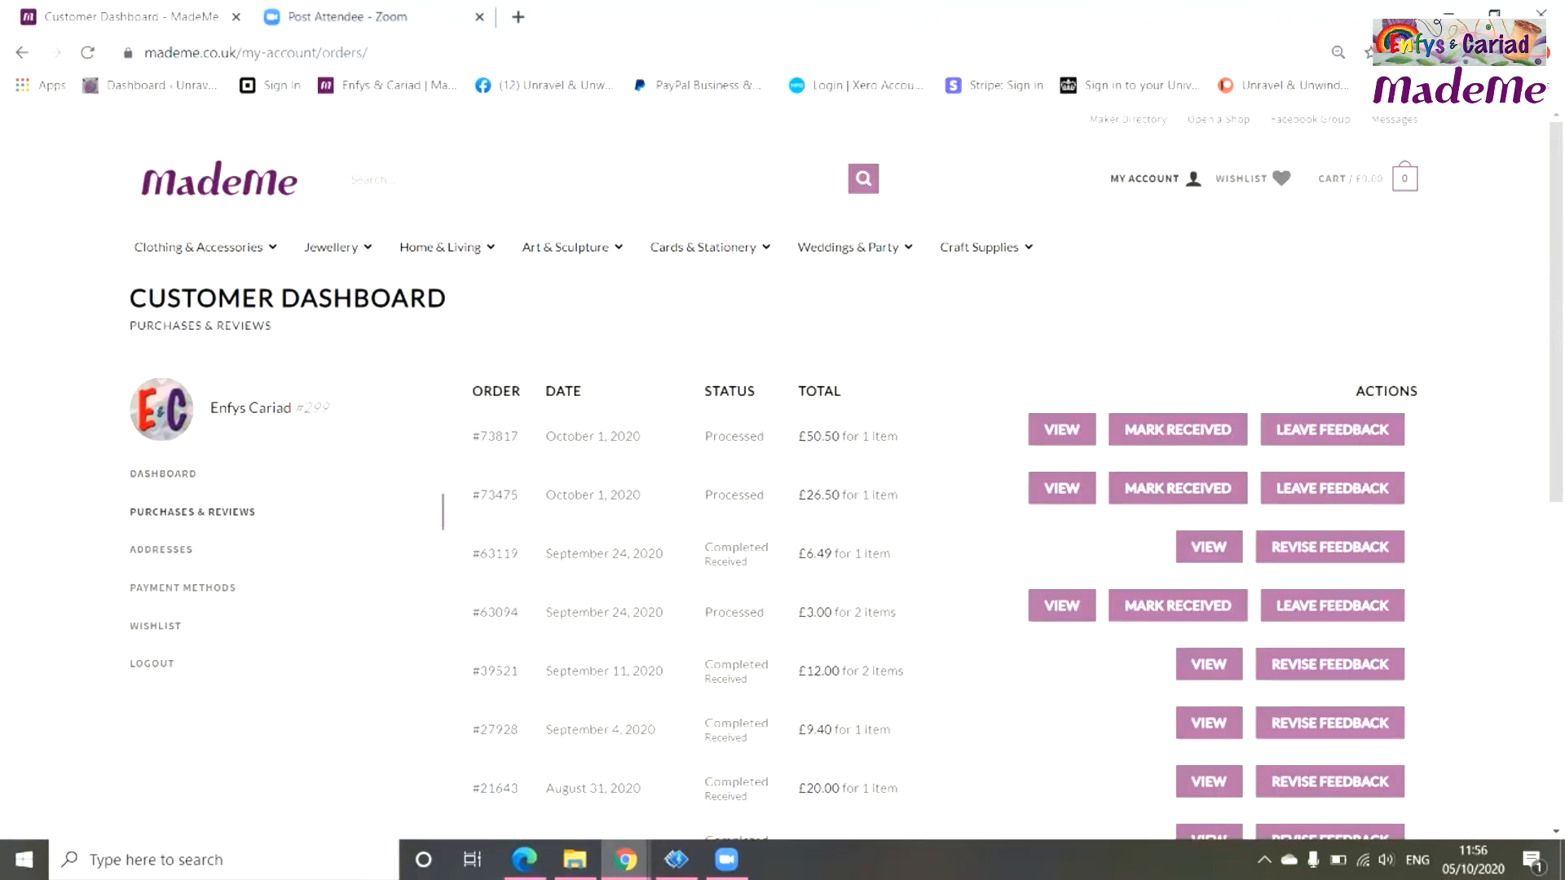
pyautogui.scroll(-5, 783, 472)
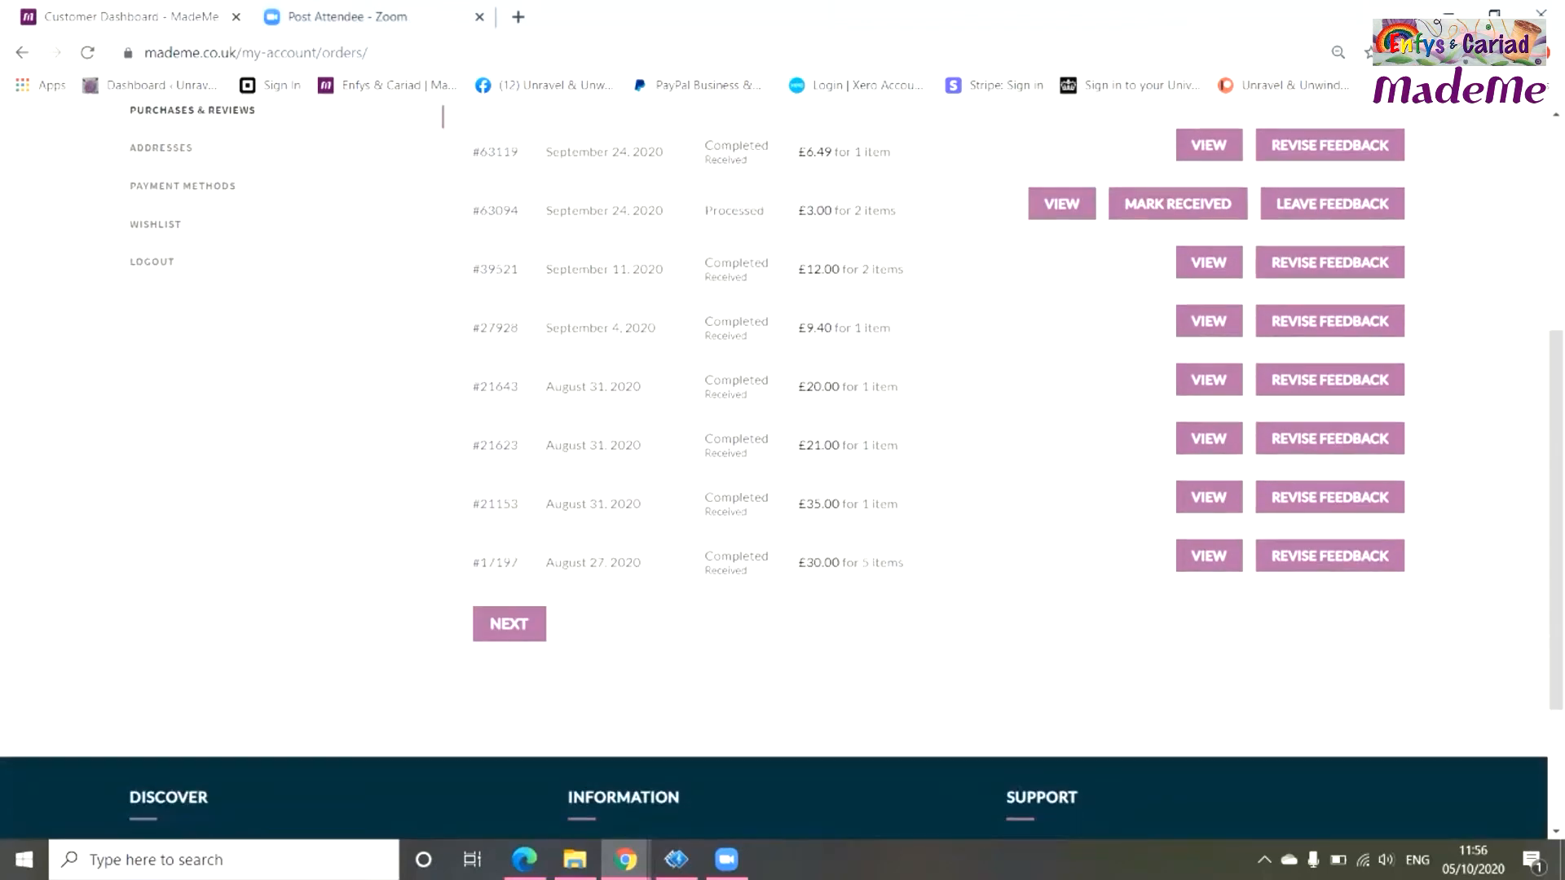
pyautogui.scroll(3, 783, 473)
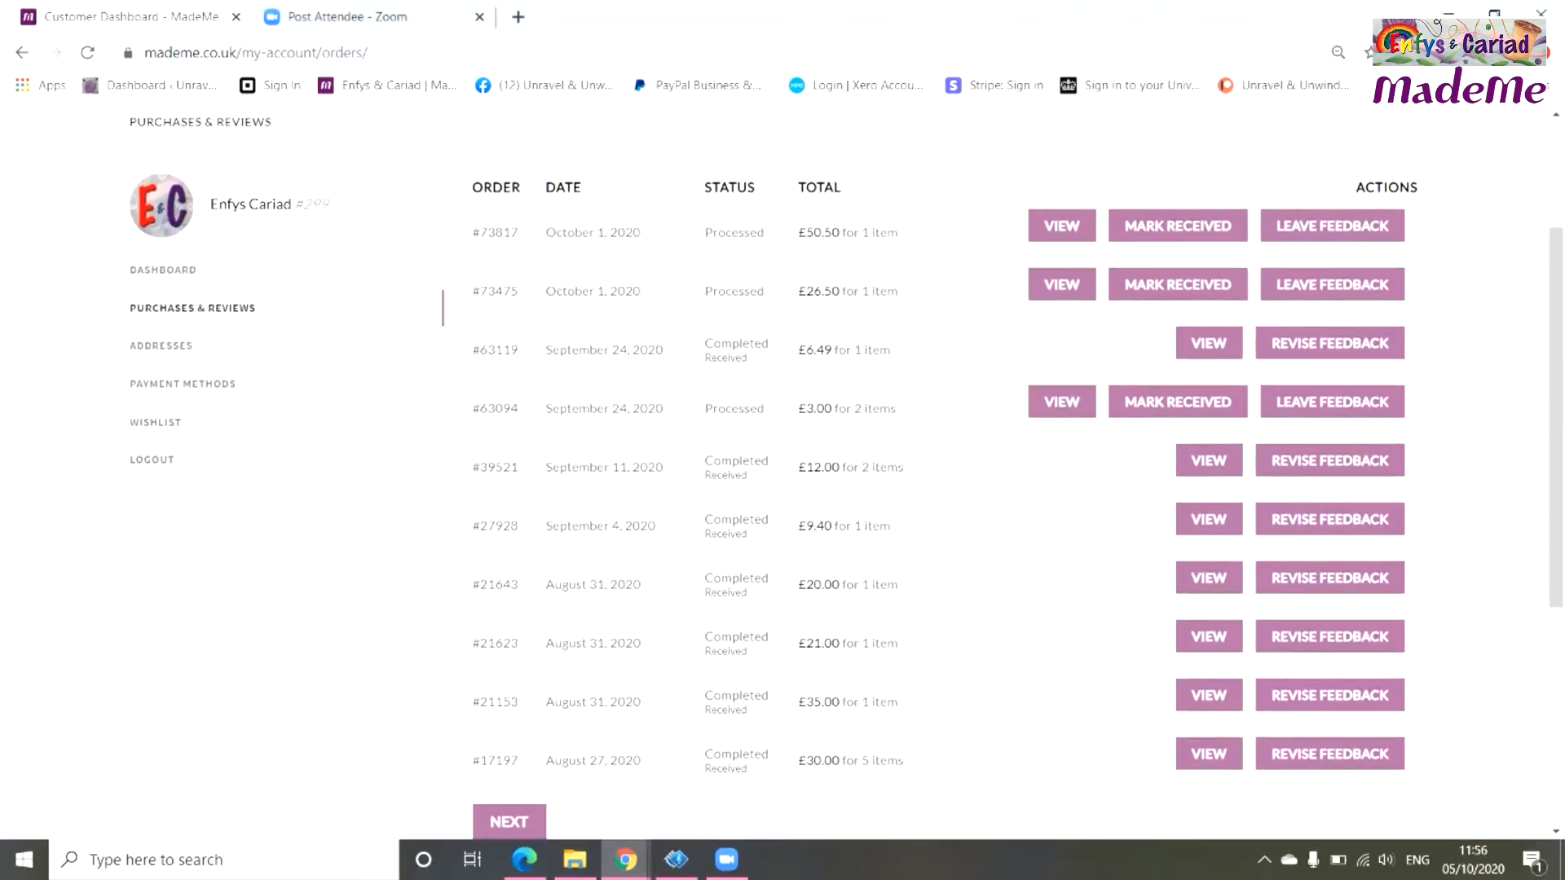
pyautogui.scroll(2, 783, 472)
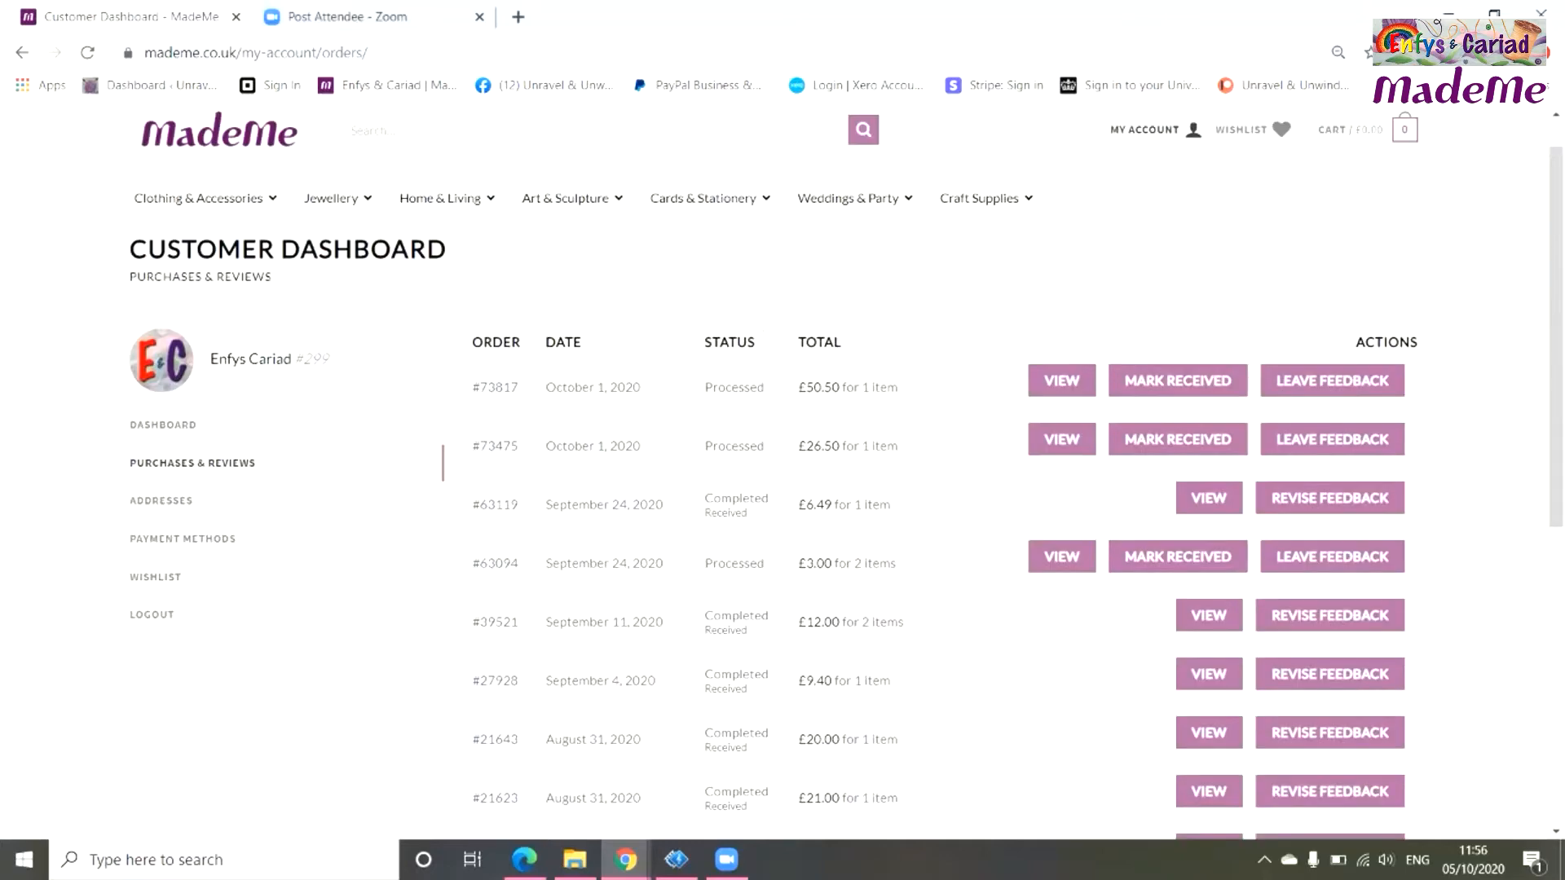
pyautogui.scroll(1, 782, 473)
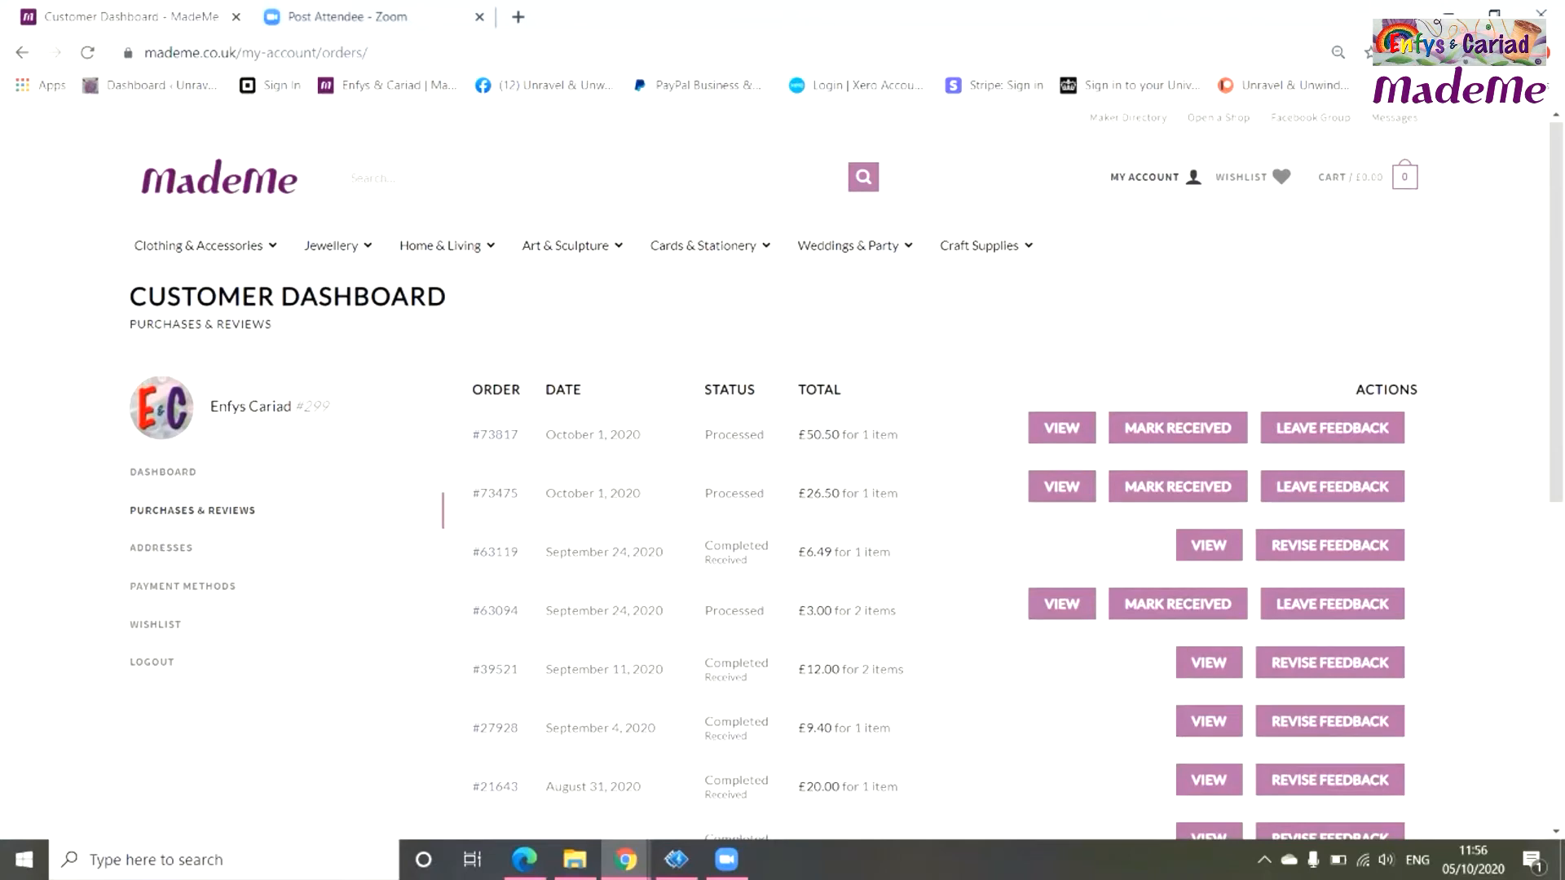
pyautogui.scroll(-4, 782, 473)
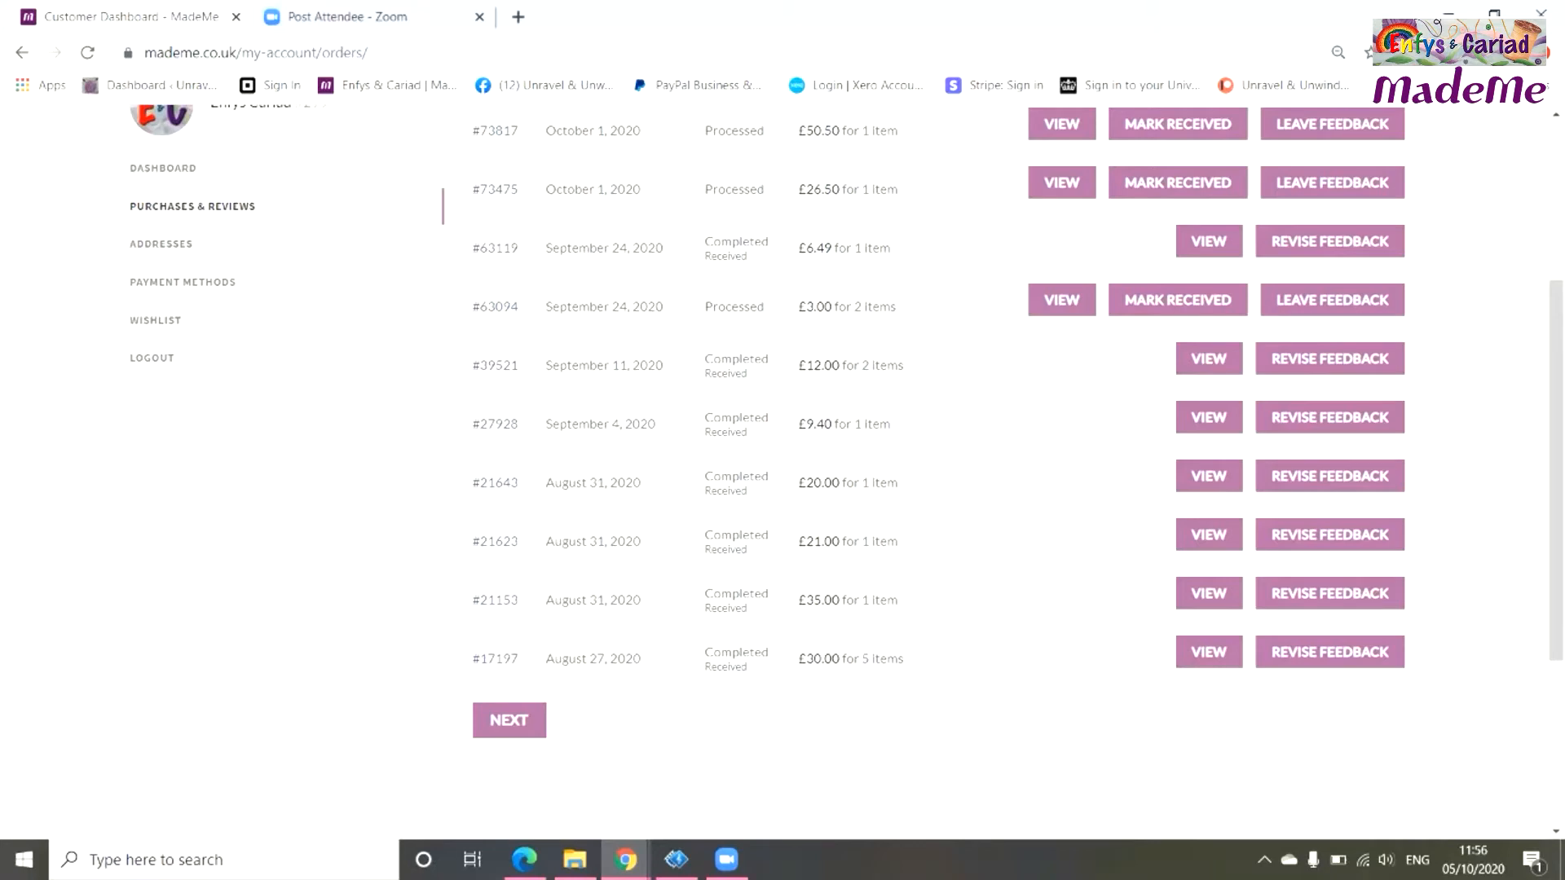
pyautogui.scroll(1, 782, 472)
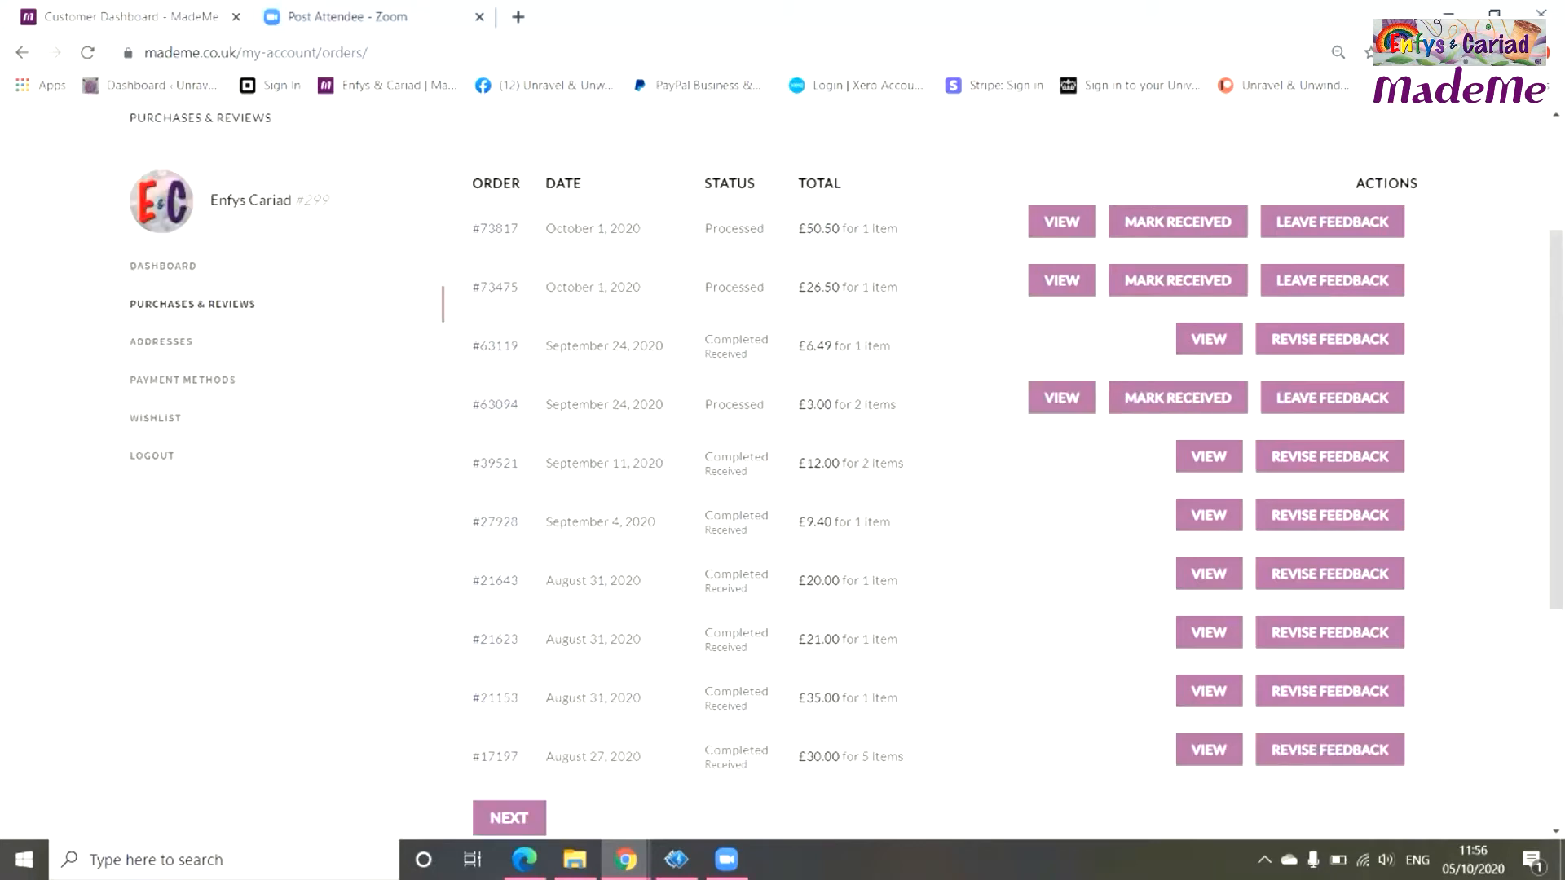
pyautogui.scroll(1, 782, 472)
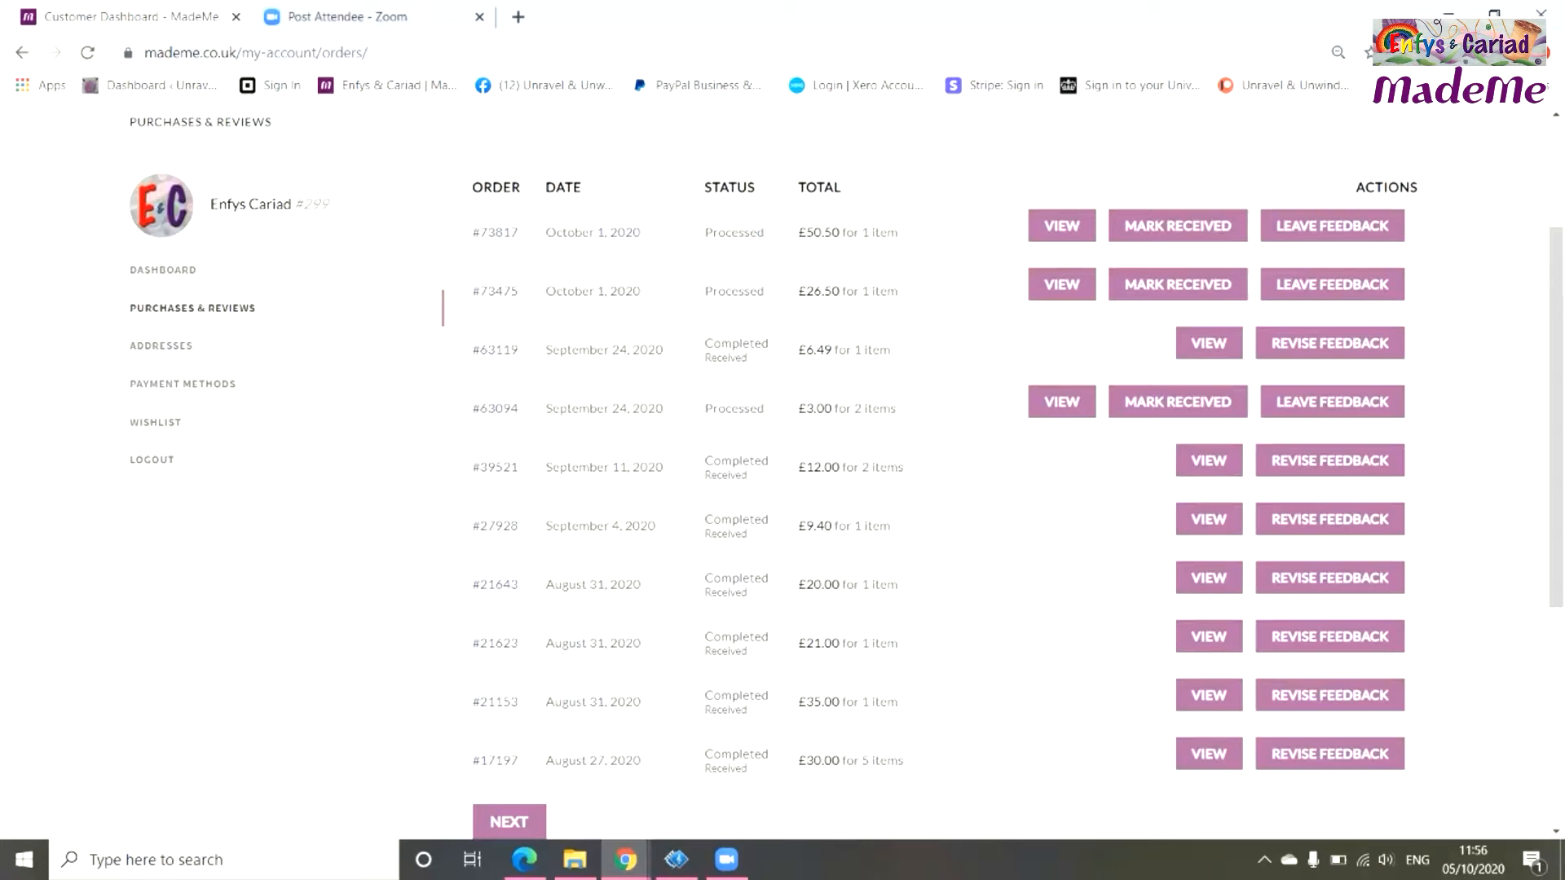
pyautogui.scroll(1, 846, 472)
pyautogui.scroll(1, 845, 472)
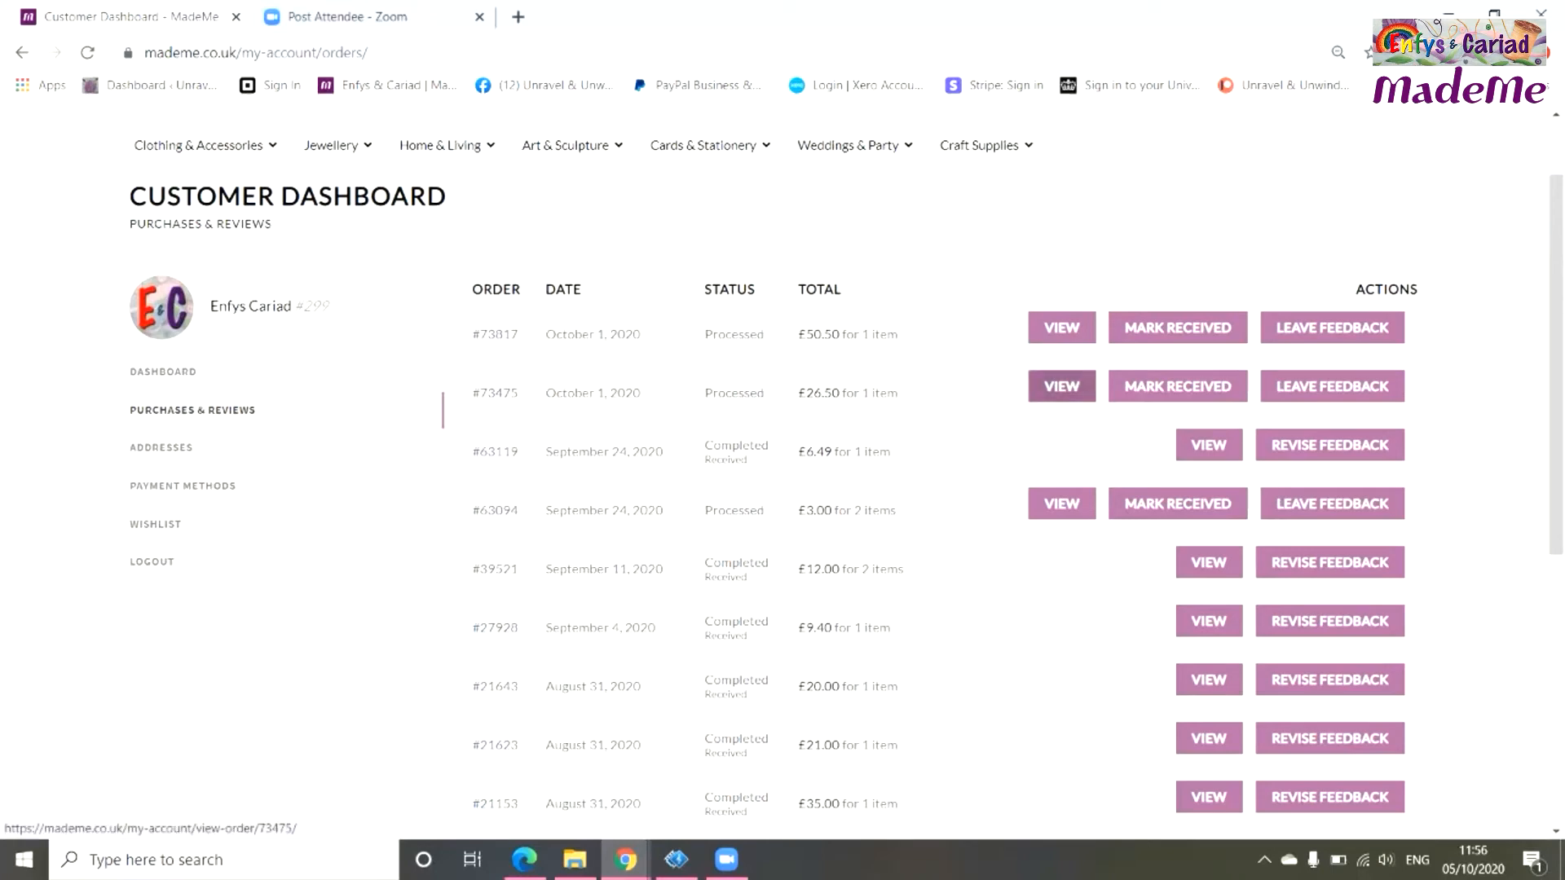
pyautogui.click(1061, 386)
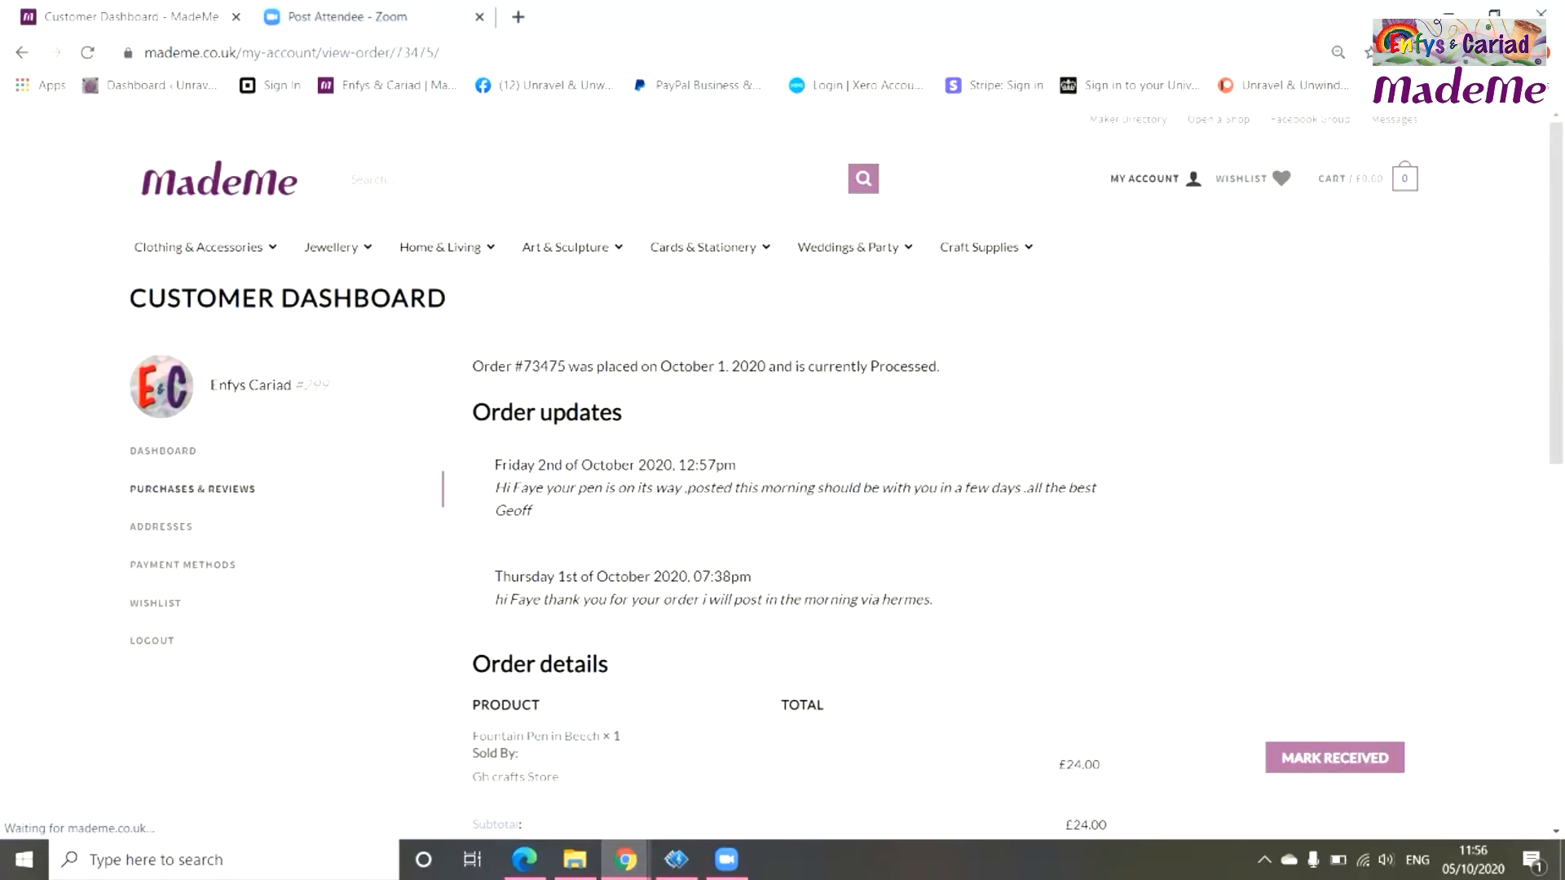
pyautogui.scroll(-1, 783, 473)
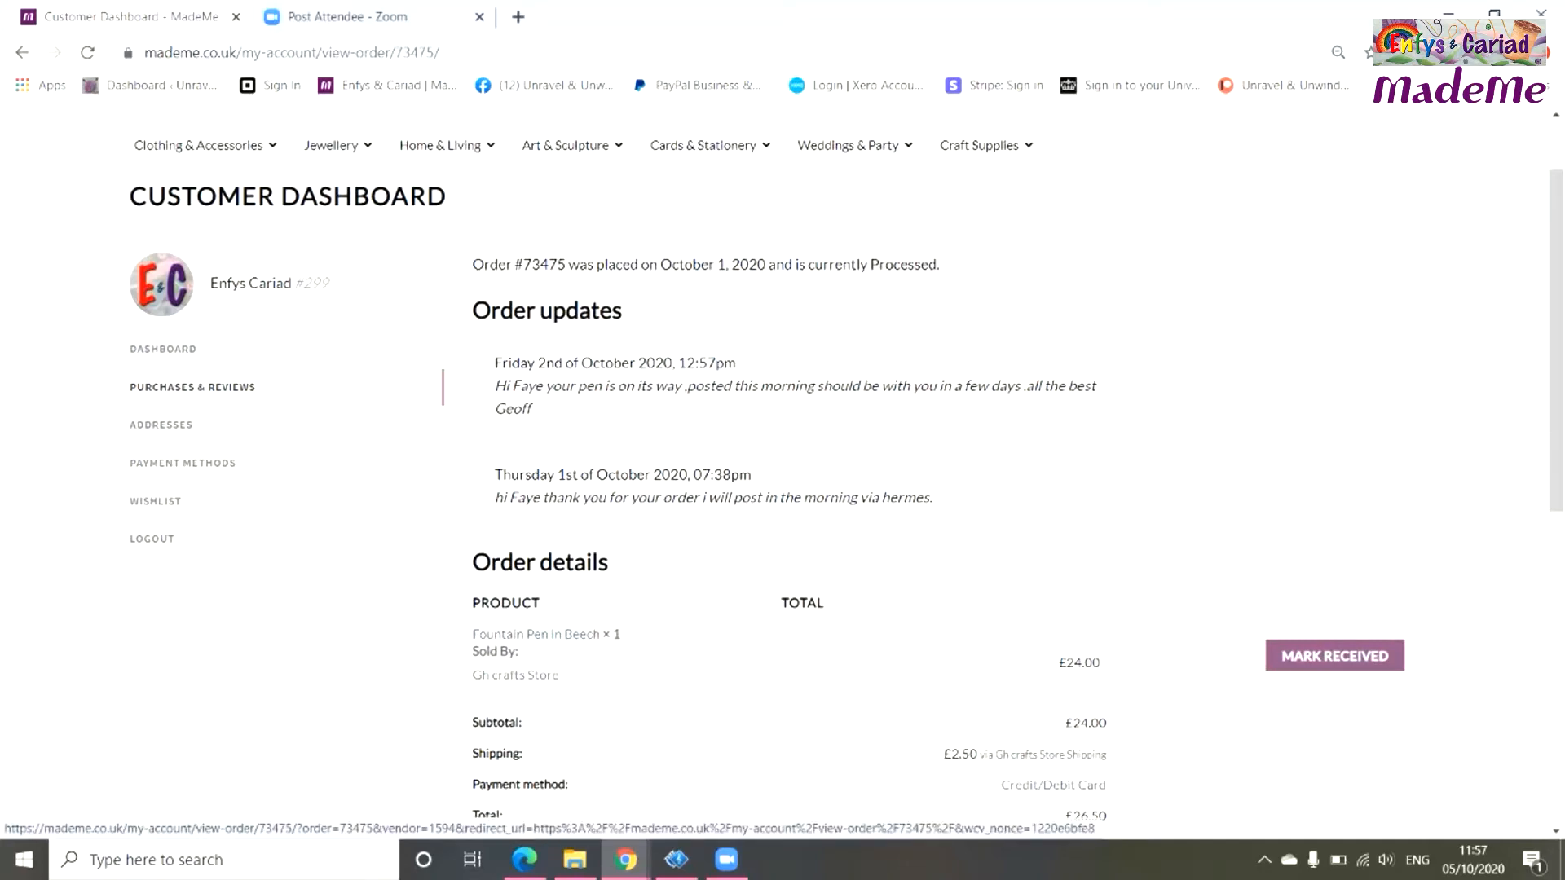
pyautogui.click(1334, 655)
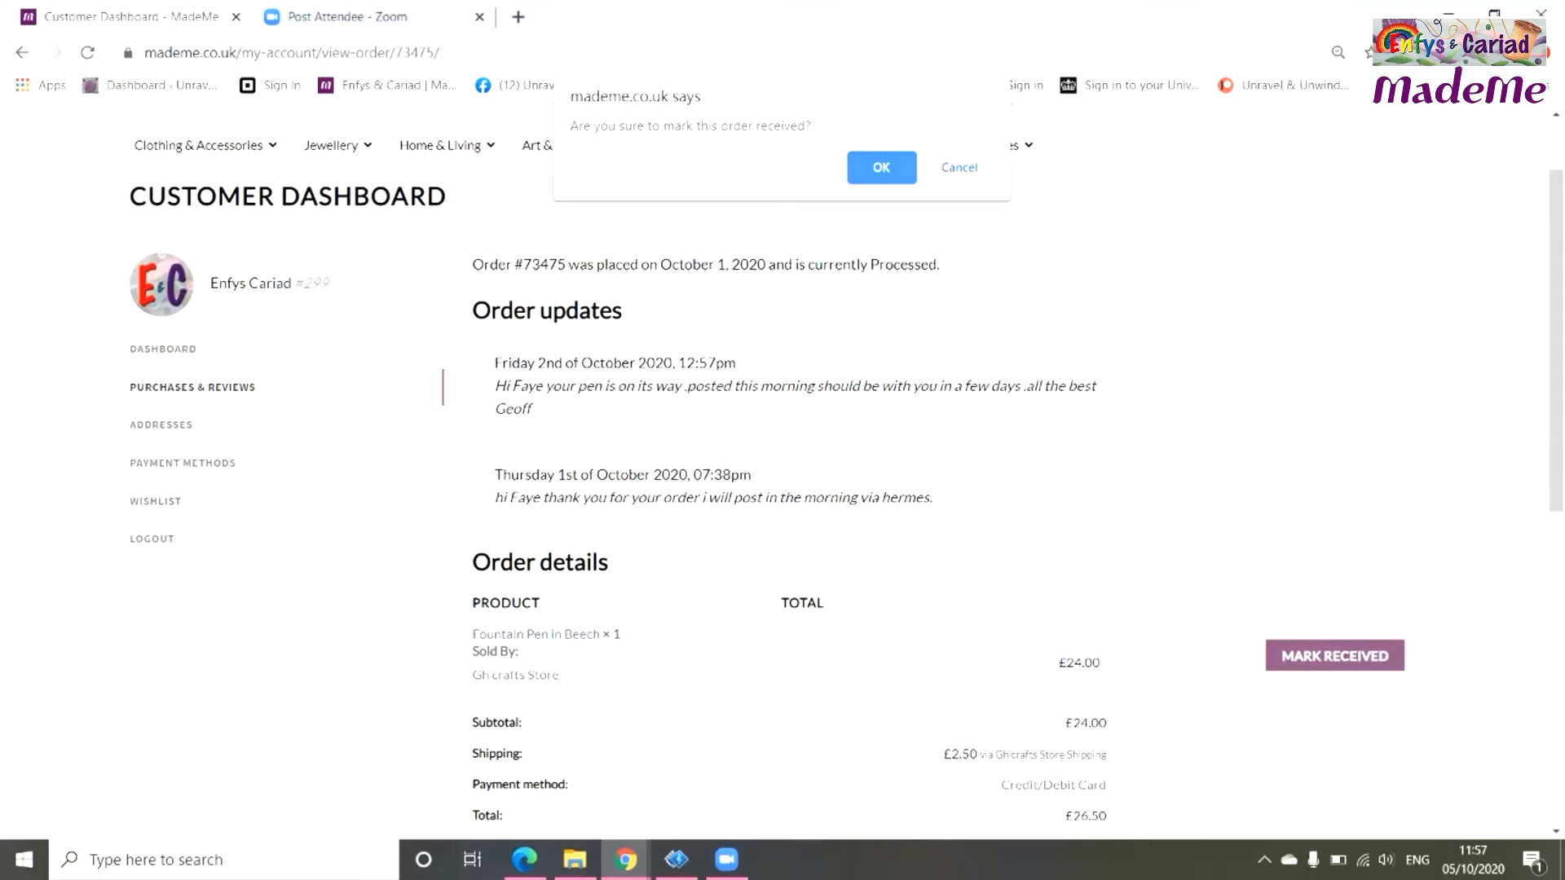
pyautogui.press('Return')
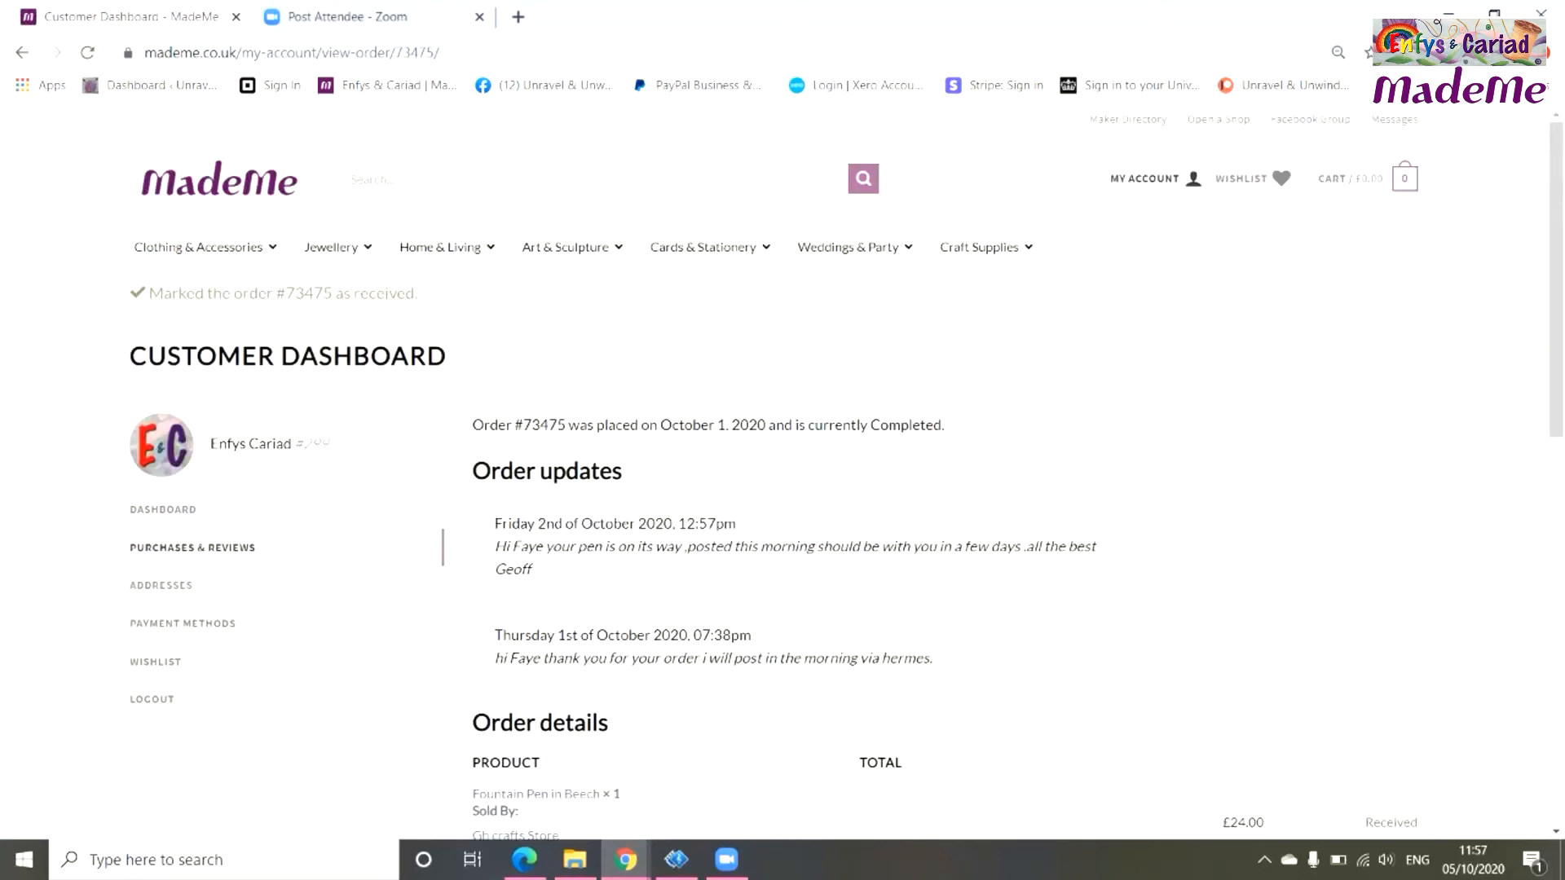
pyautogui.scroll(-1, 782, 472)
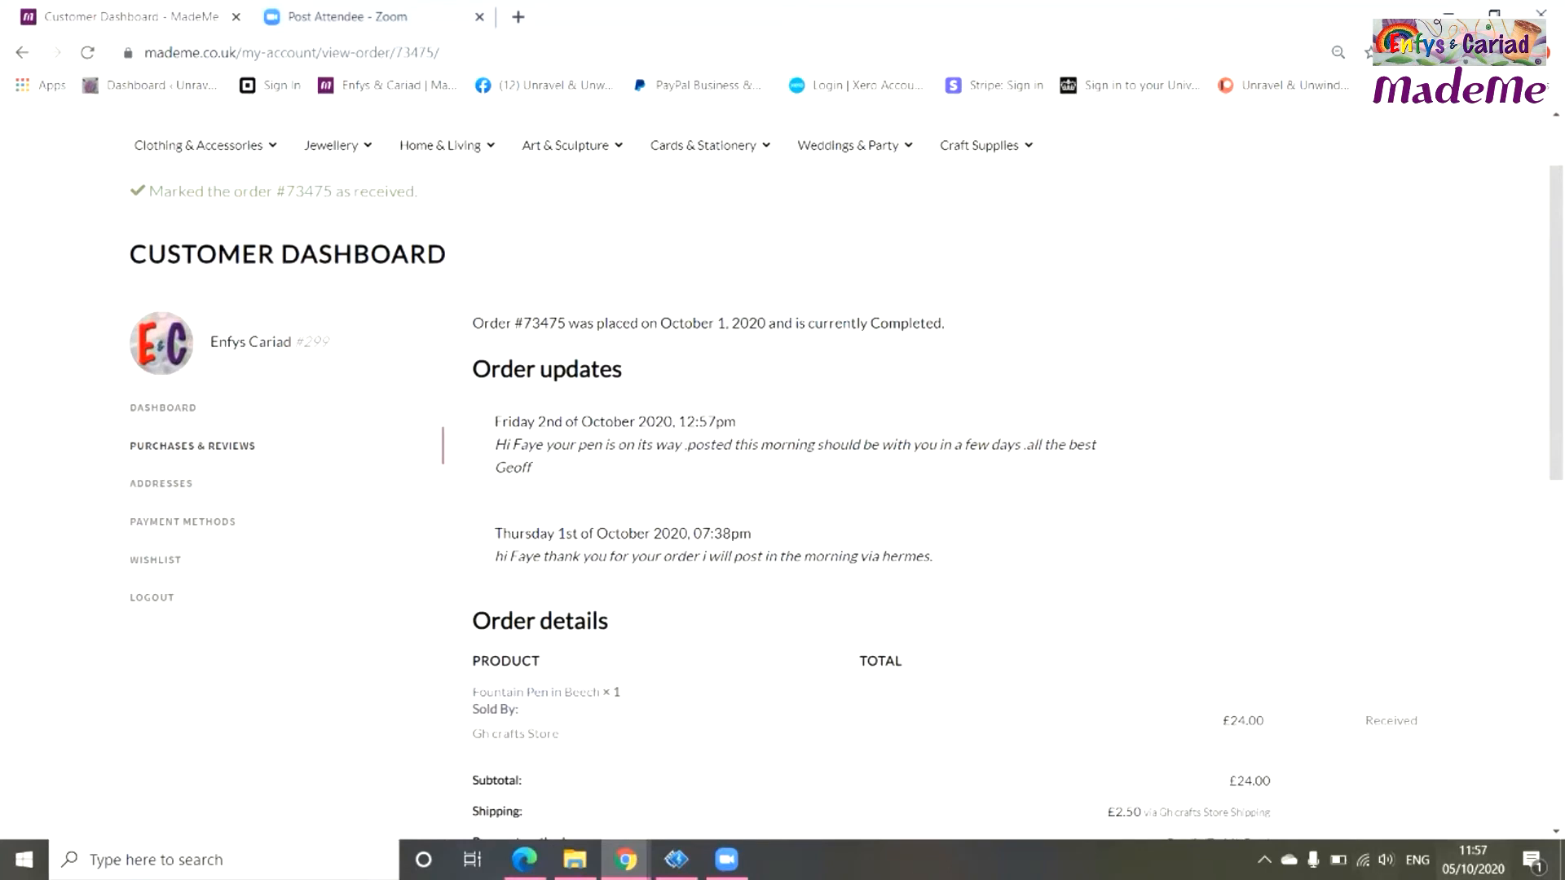
pyautogui.click(193, 446)
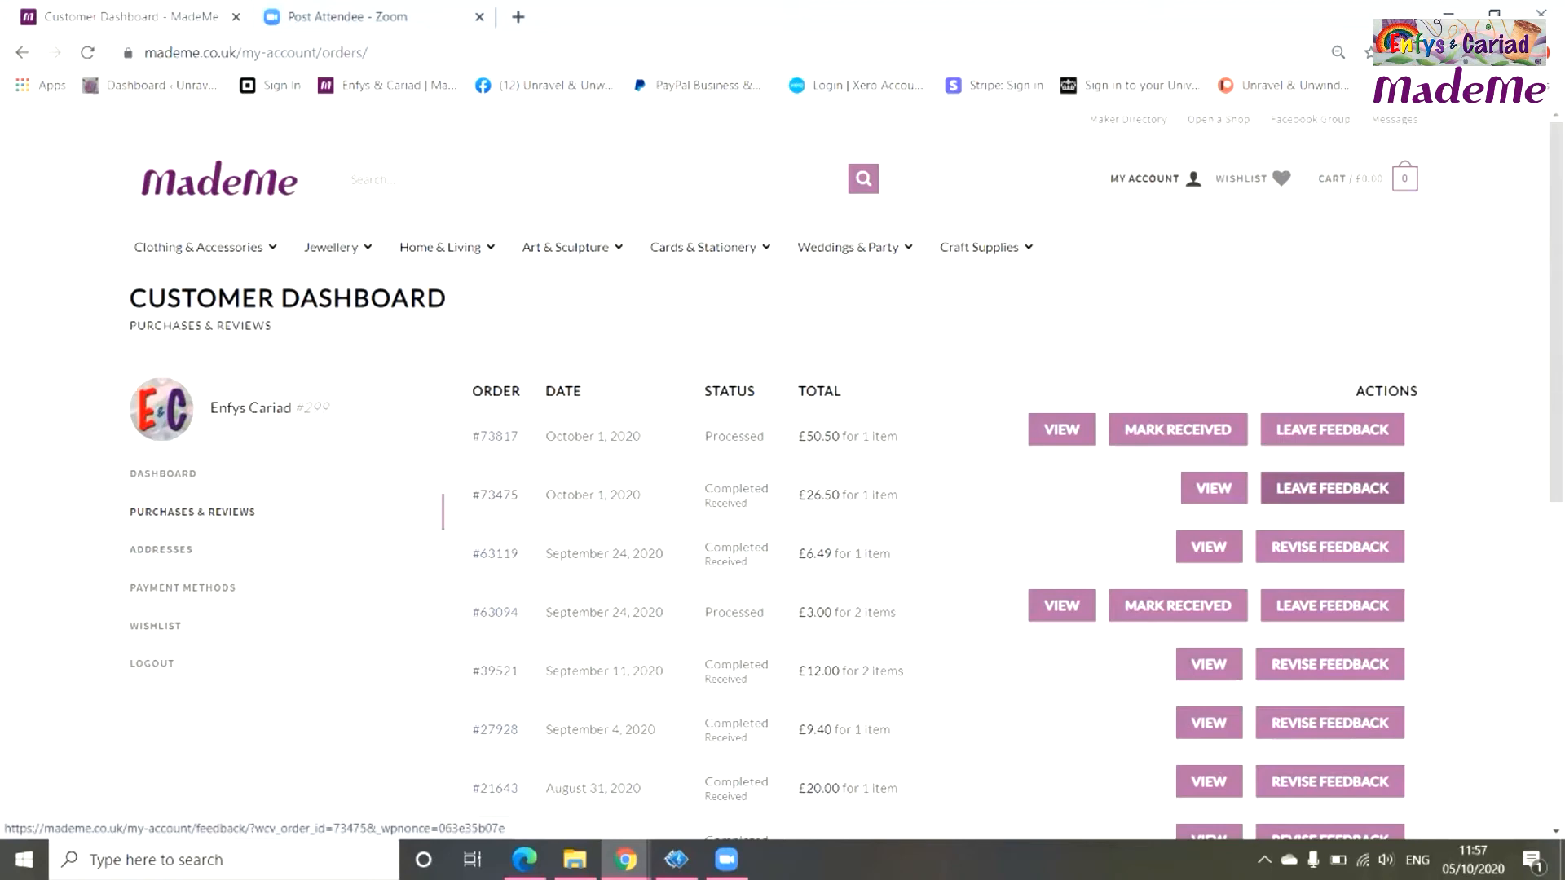
pyautogui.click(1332, 488)
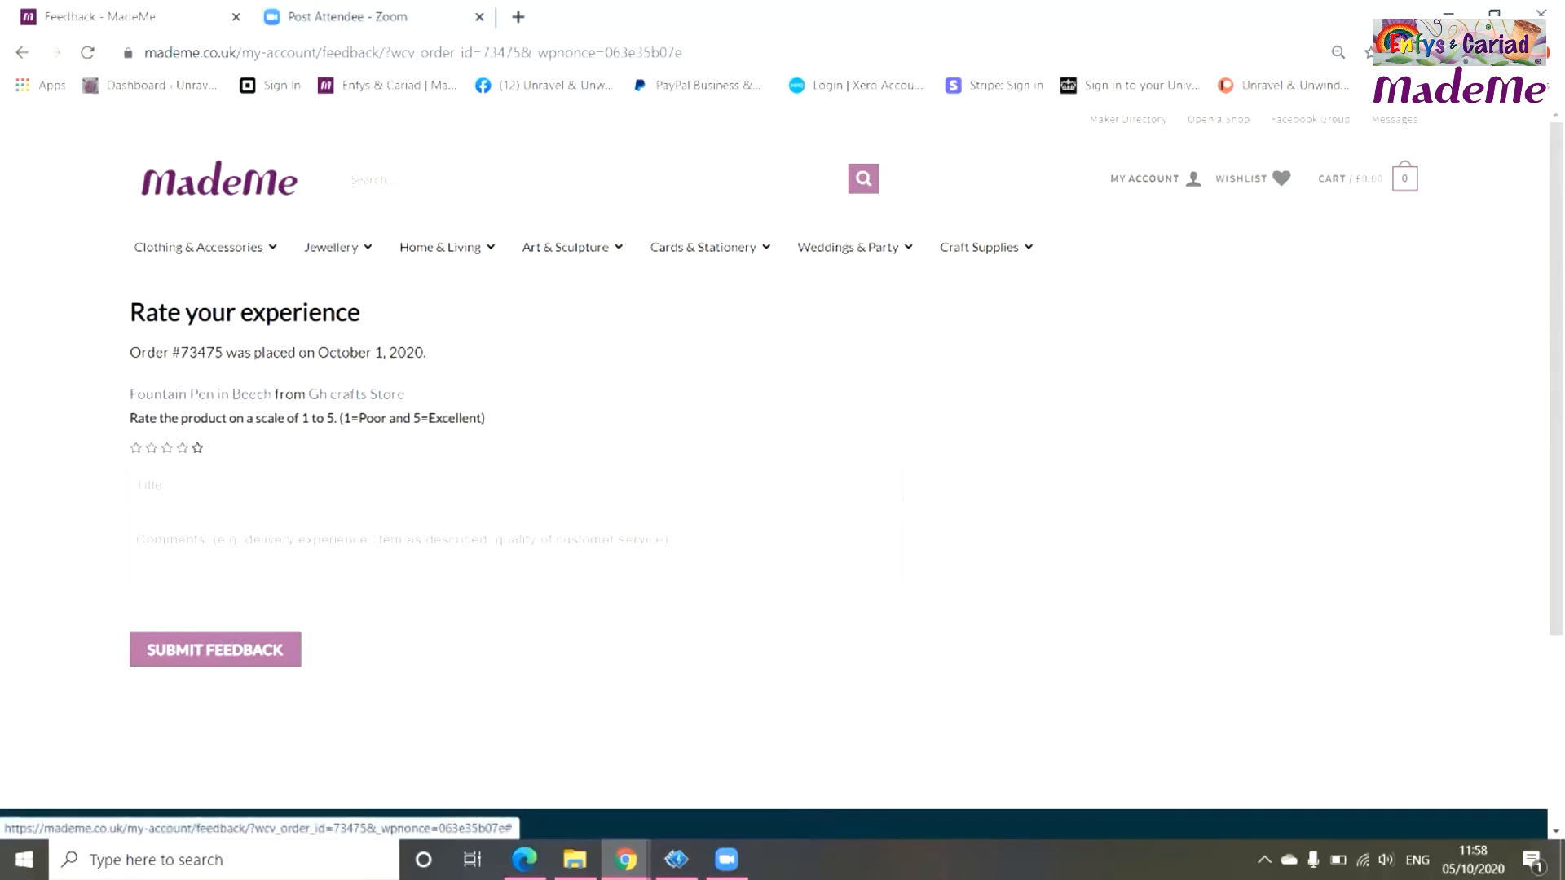
pyautogui.click(197, 447)
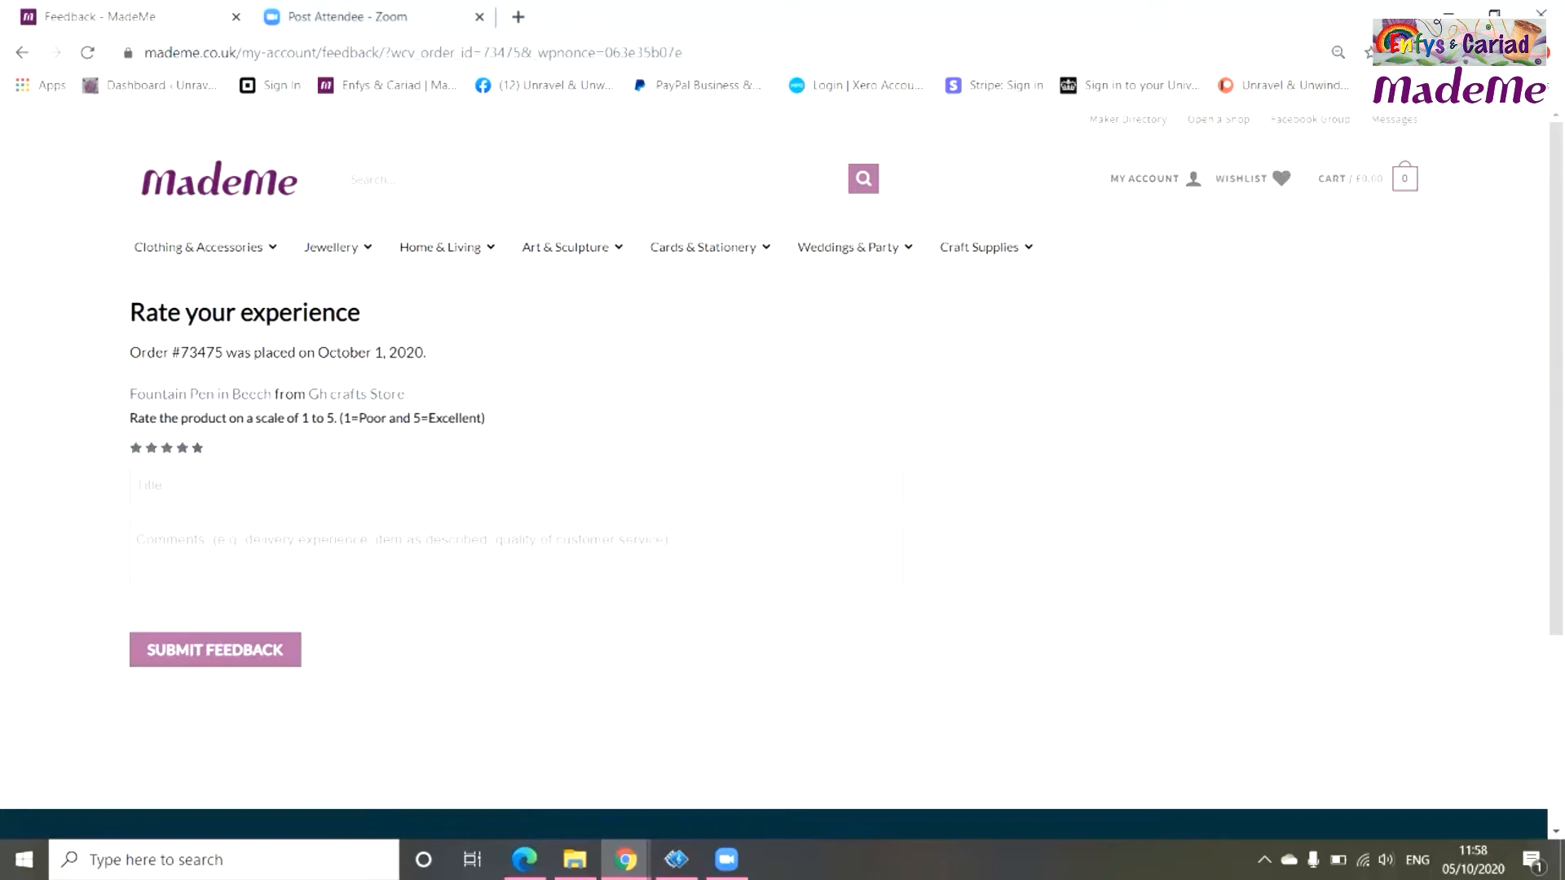
pyautogui.click(180, 486)
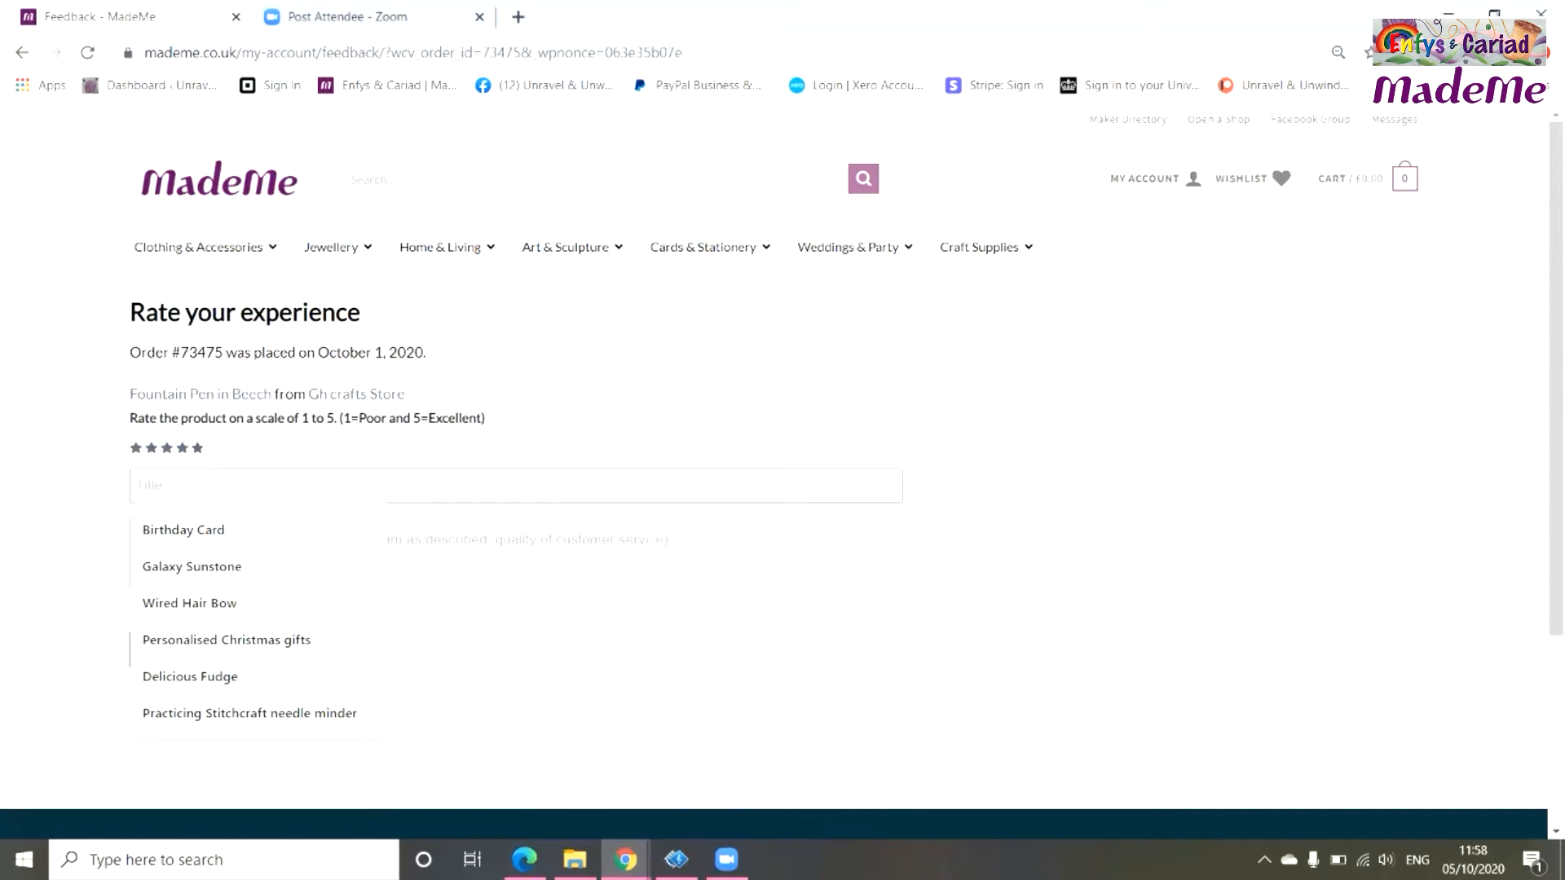
pyautogui.write('Gre')
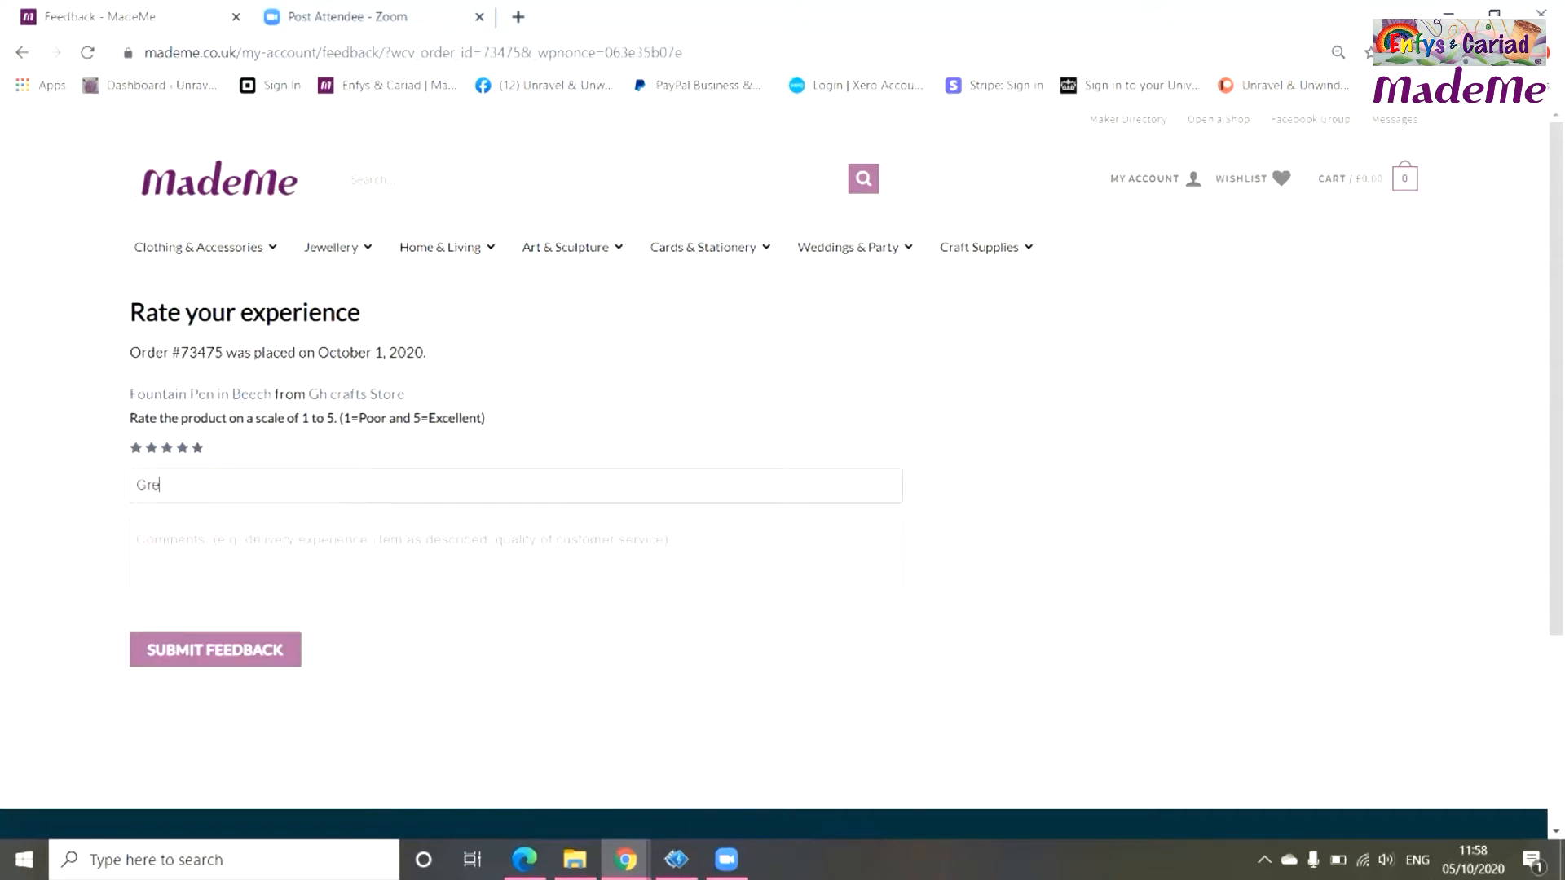
pyautogui.write('at quality handmade Beech')
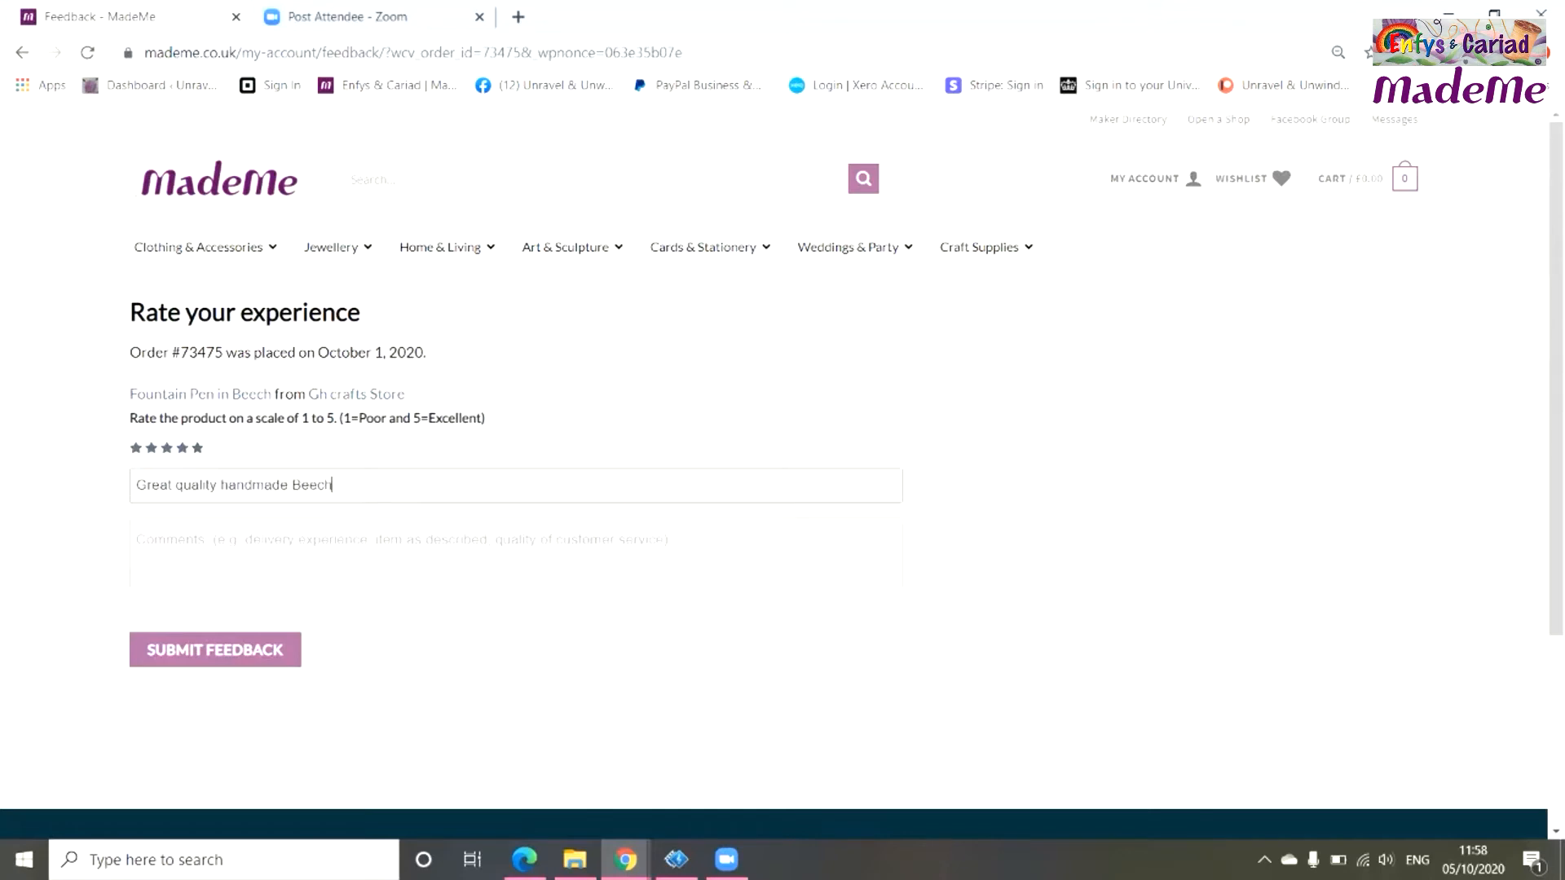
pyautogui.write(' fountain ')
pyautogui.write('pn')
pyautogui.write('n')
pyautogui.press('Tab')
# Write the review praising the fine to medium nib, correcting 'craftmanship' to 'craftsmanship'.
pyautogui.write('Bea')
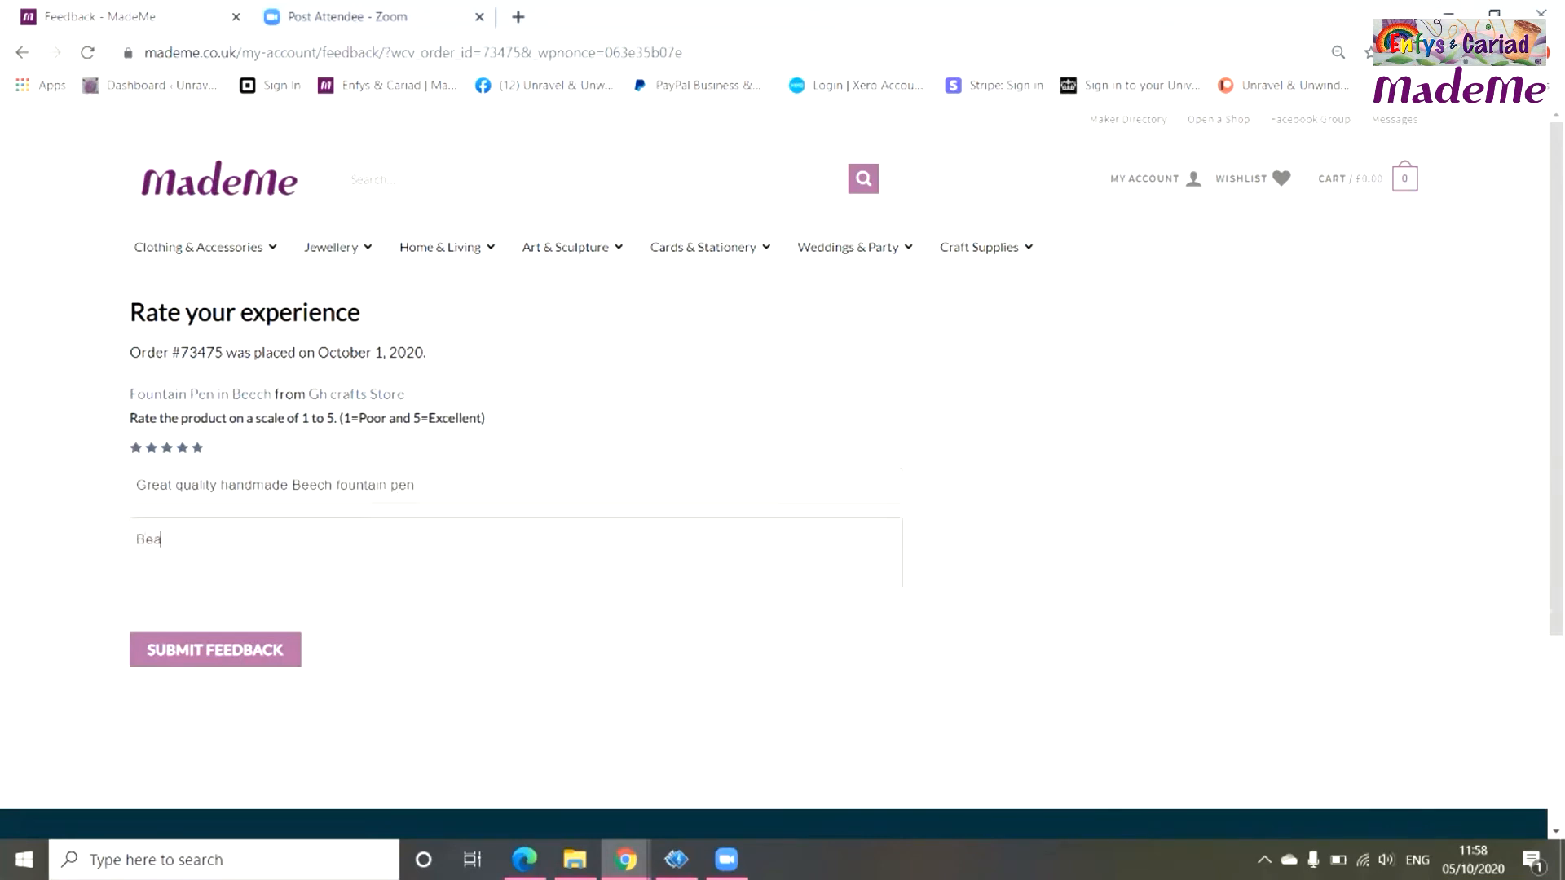
pyautogui.write('utifully handmade fountain pen, with stunning fine to medium nib. Great qautlity crafting,')
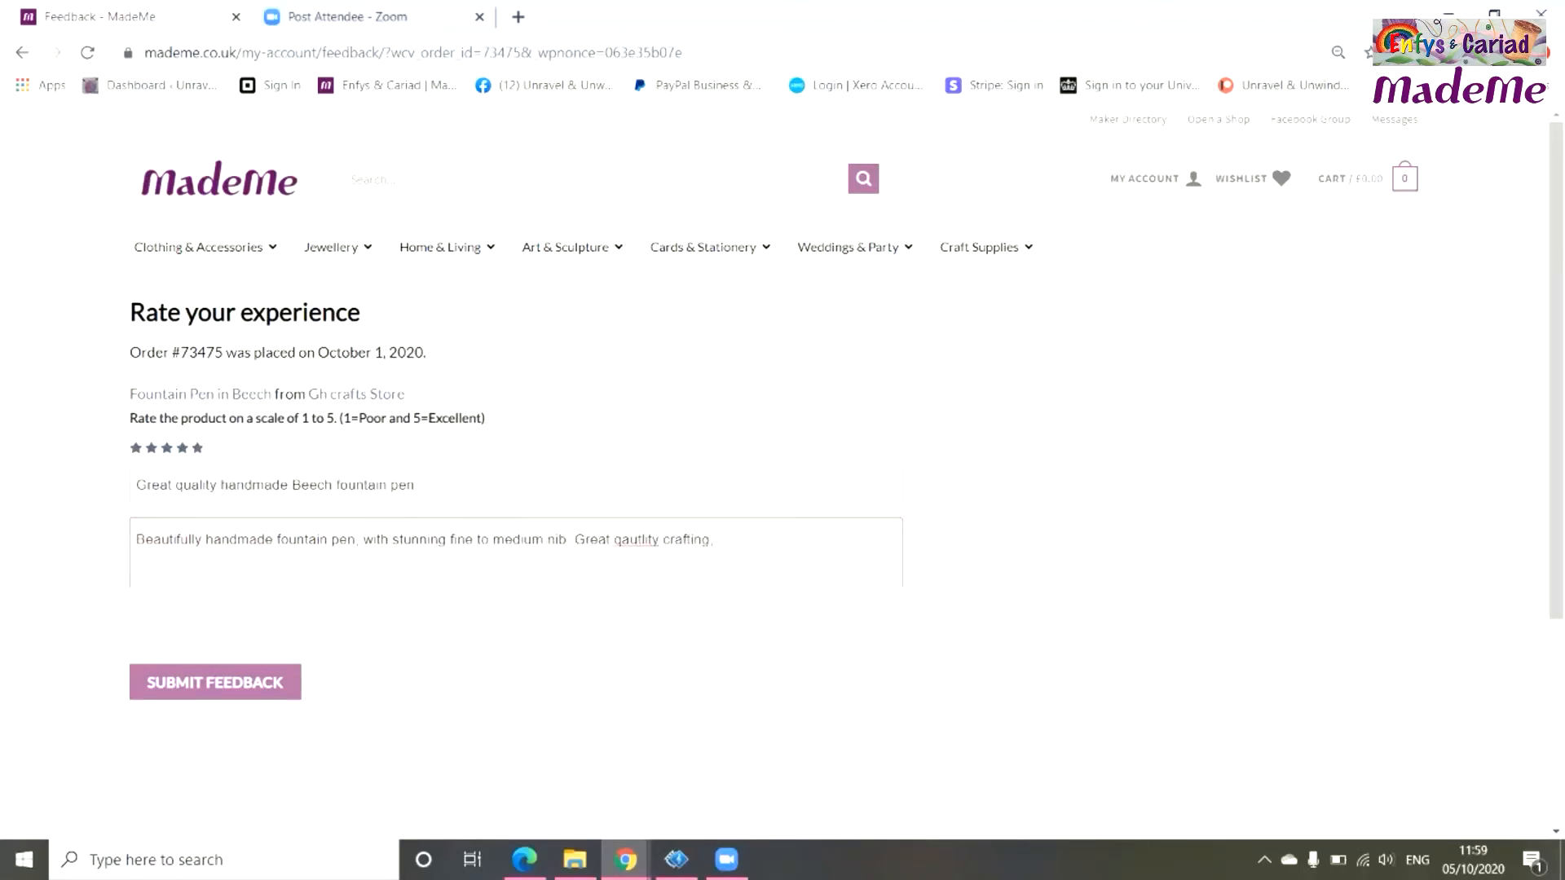
pyautogui.write(' metalwork is stunning also. I would personally ha')
pyautogui.write('ve paid a lot more for such a wonderful writing im')
pyautogui.write('plement. Delivery was super fast, dispatched Friday. ')
pyautogui.write('arrived Monday. Thank you Geoff for your stunning craftman')
pyautogui.write('ship. I will be back again soon')
pyautogui.rightClick(623, 579)
pyautogui.click(664, 592)
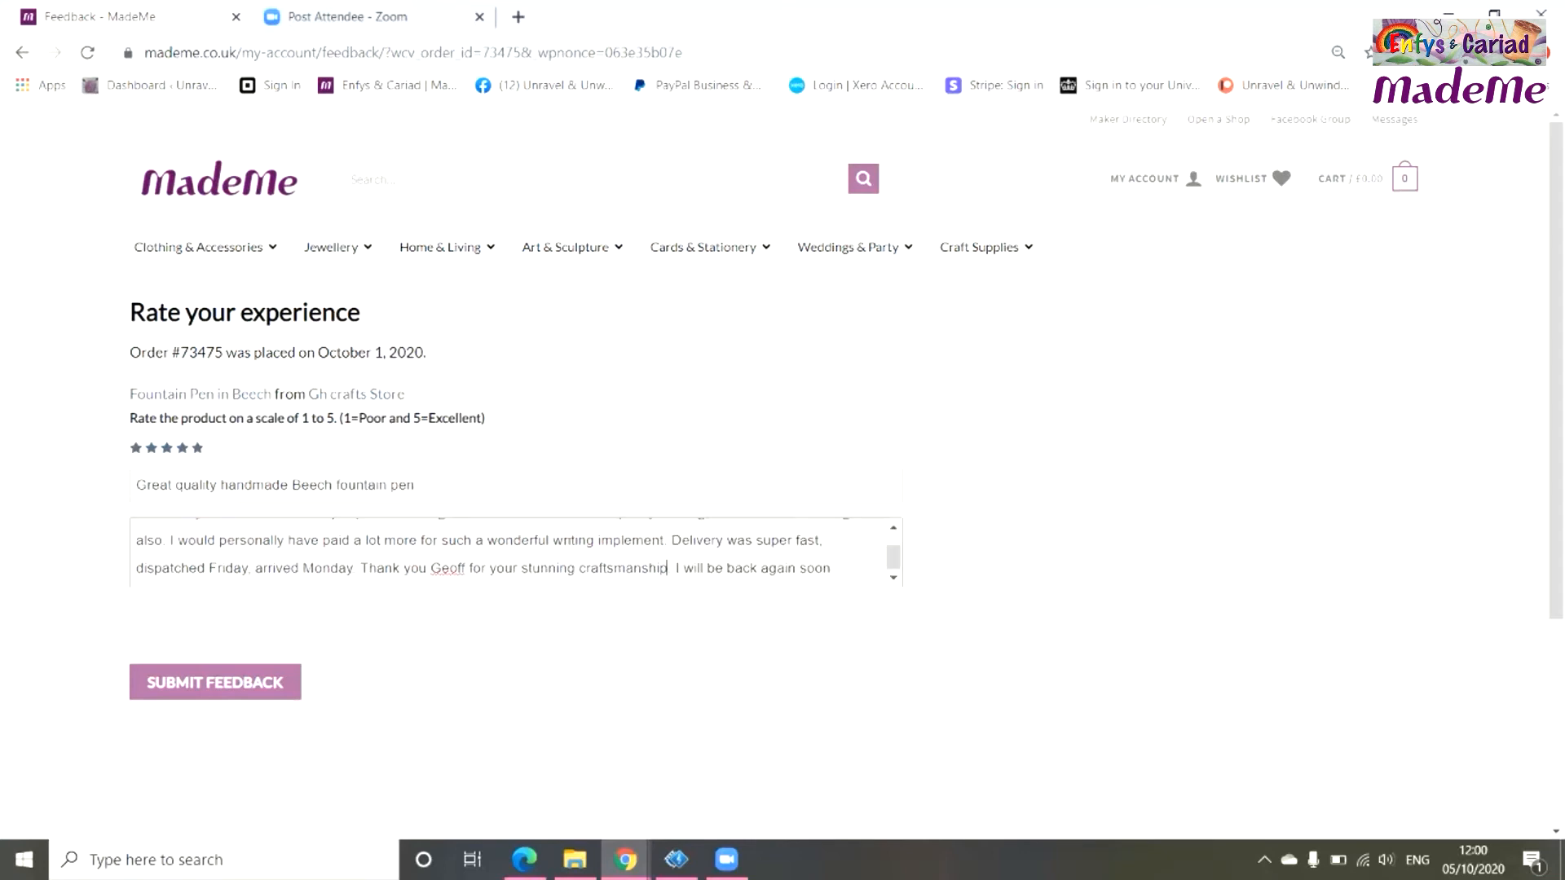
pyautogui.scroll(-1, 664, 592)
pyautogui.scroll(1, 664, 456)
# Add a sentence about the included ink cartridges and converter, fixing 'convertor' and 'menaing'.
pyautogui.click(667, 465)
pyautogui.write('Loved the fact that it not o')
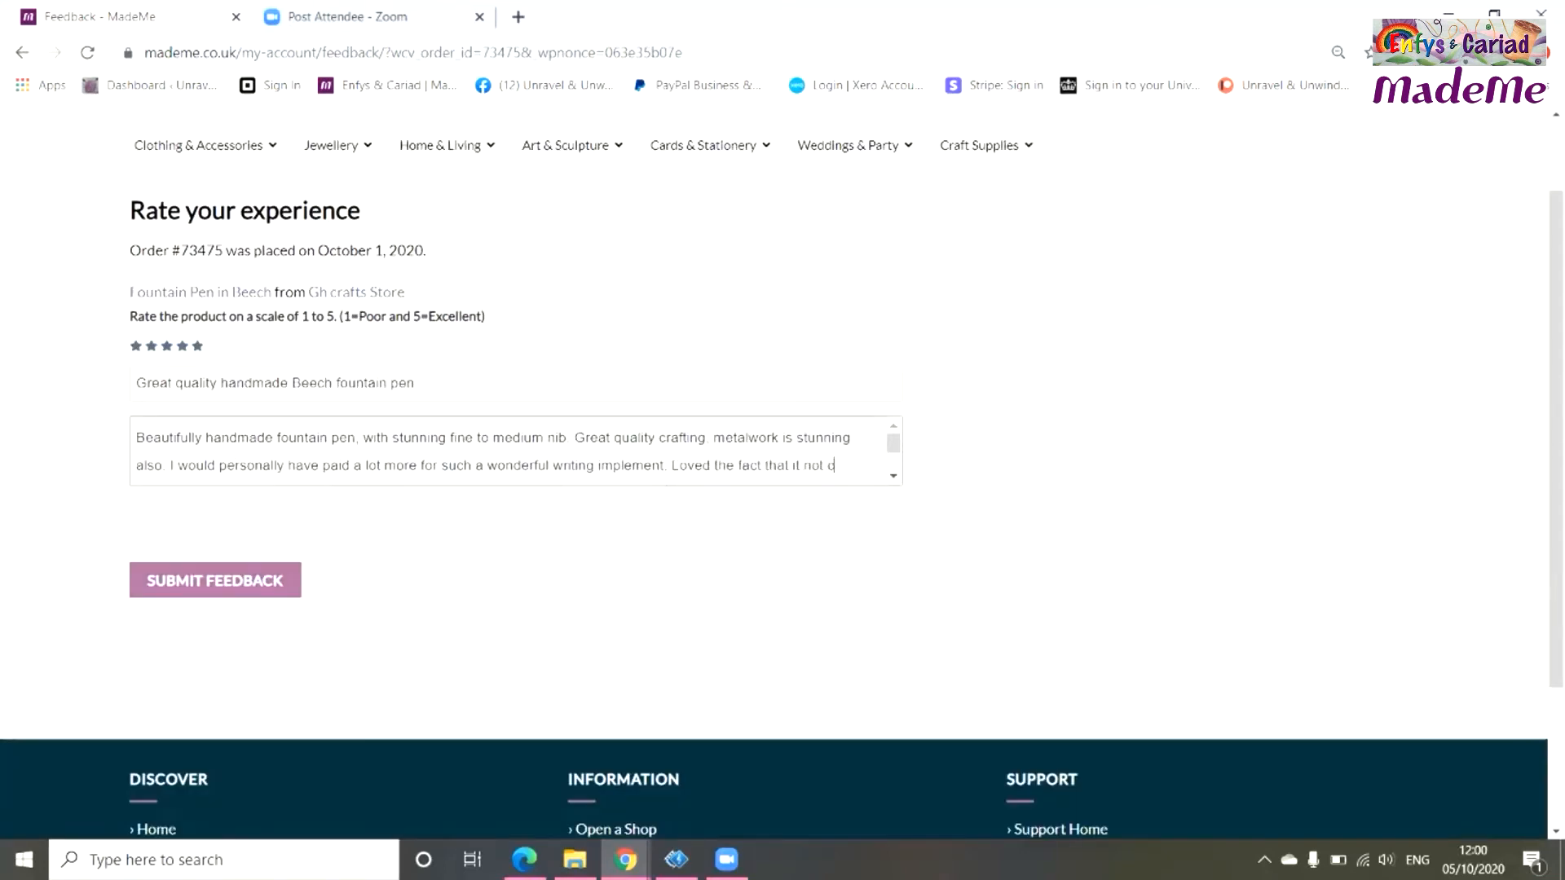
pyautogui.write('nly came with a few ink cartridges, but also a convertor menaing')
pyautogui.rightClick(444, 478)
pyautogui.click(504, 490)
pyautogui.rightClick(487, 480)
pyautogui.click(545, 494)
# Finish the review with 'I can use my bottled ink' and submit the feedback.
pyautogui.write('I can use my bottled ink')
pyautogui.scroll(-1, 544, 456)
pyautogui.scroll(1, 545, 408)
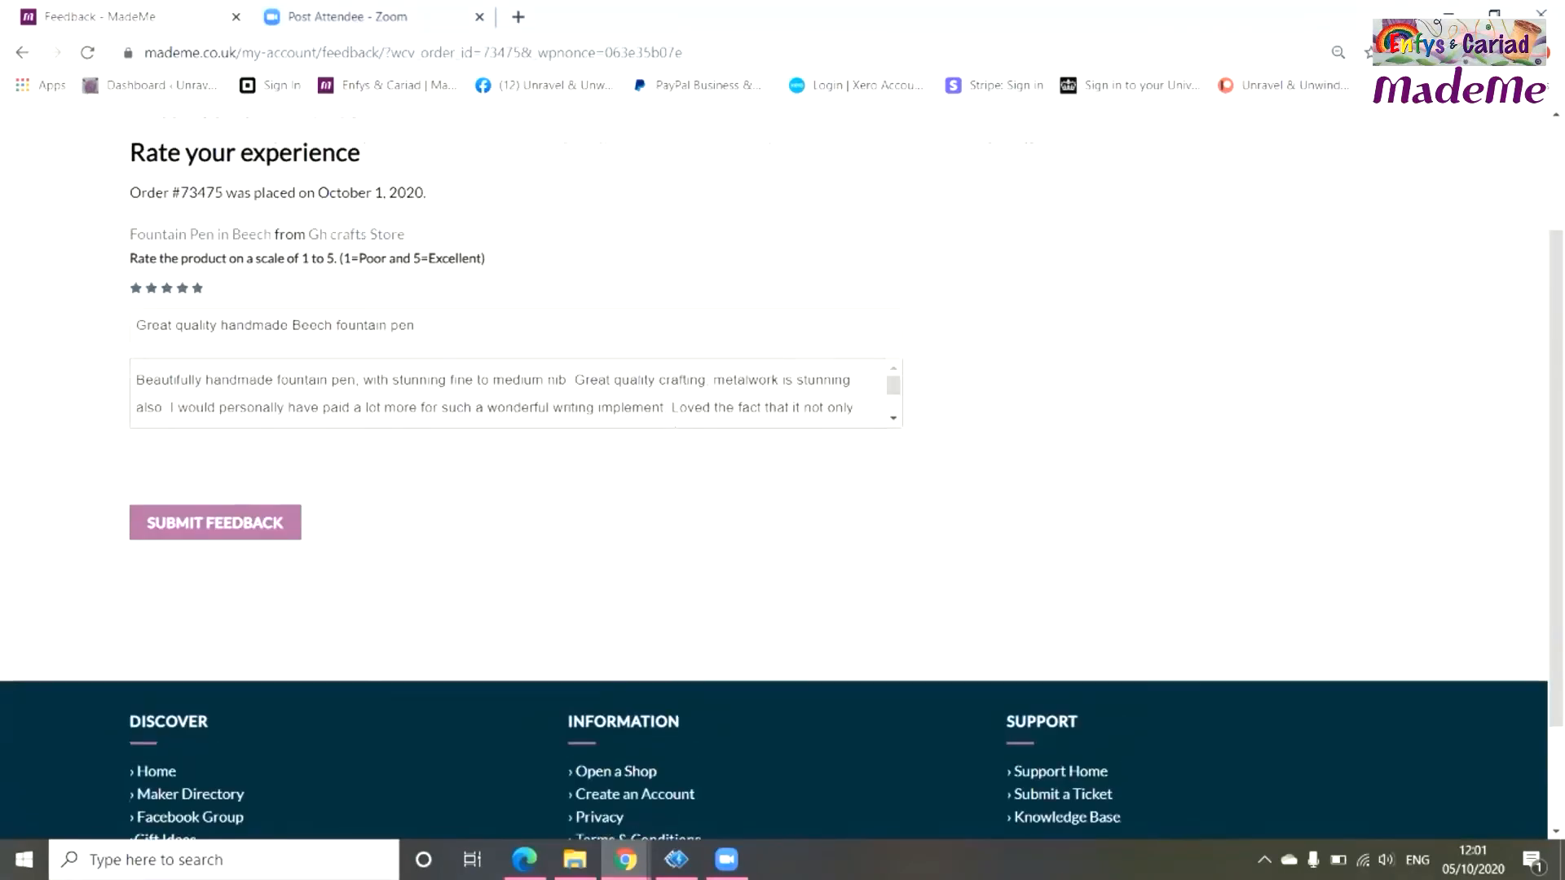
pyautogui.scroll(2, 151, 346)
pyautogui.scroll(-3, 215, 476)
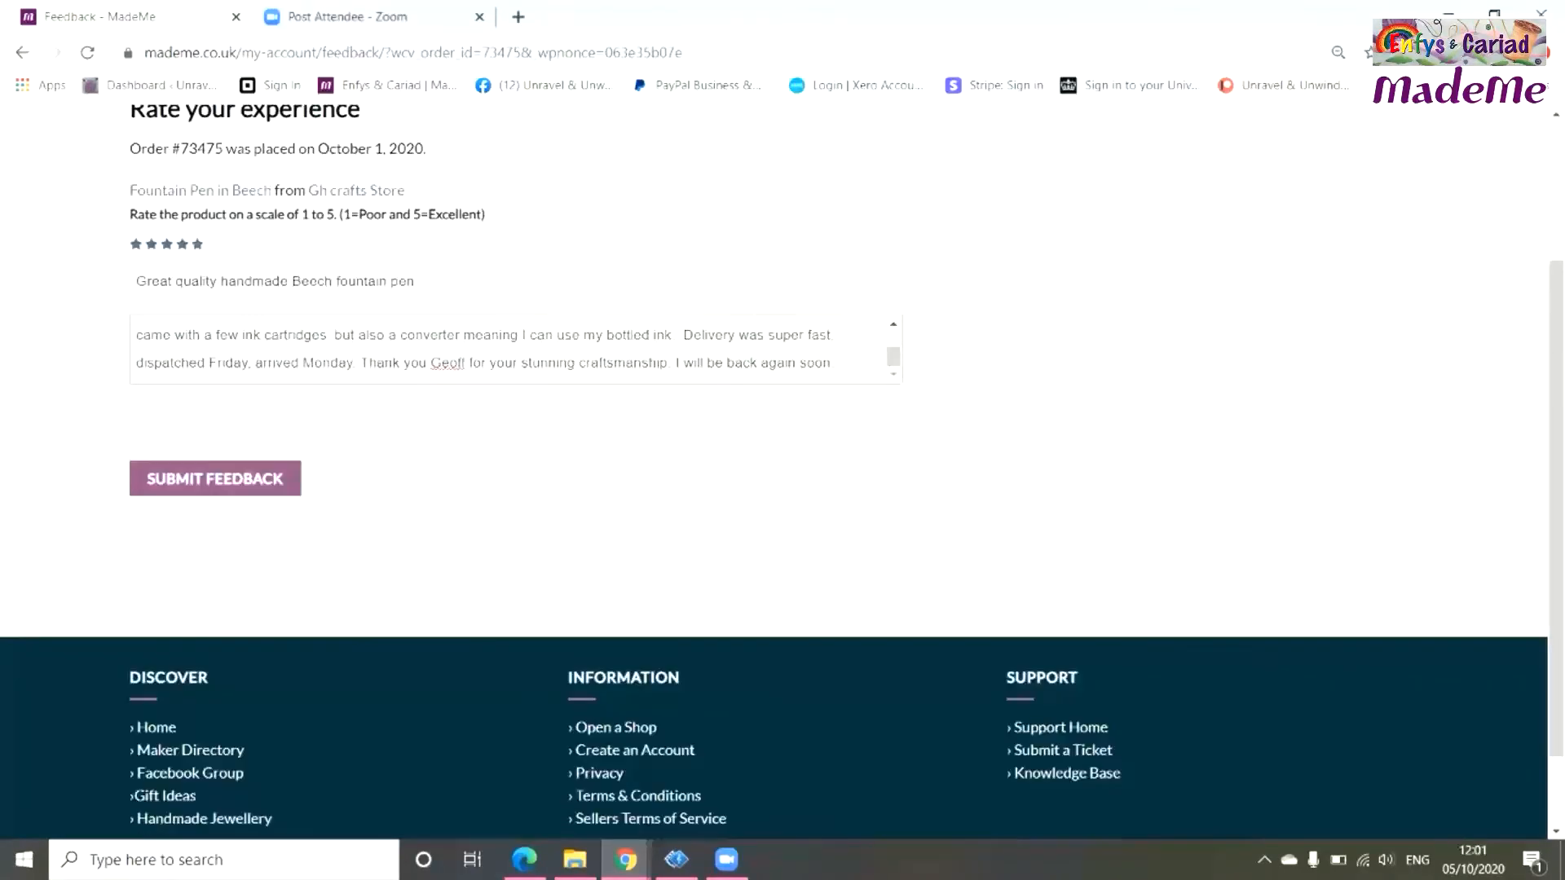
pyautogui.click(216, 479)
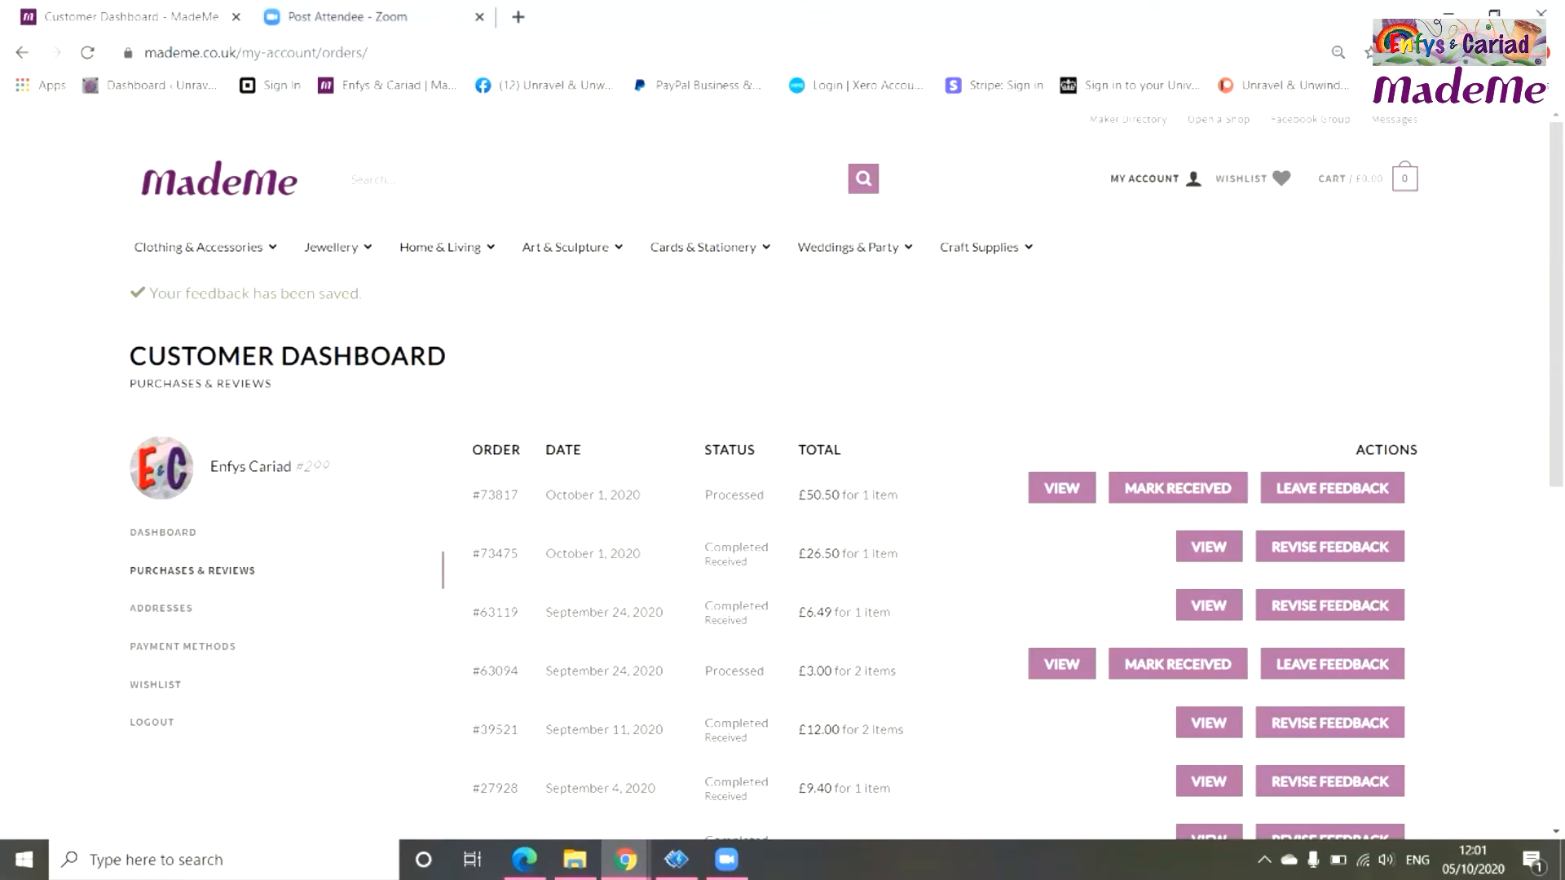
pyautogui.scroll(-3, 783, 489)
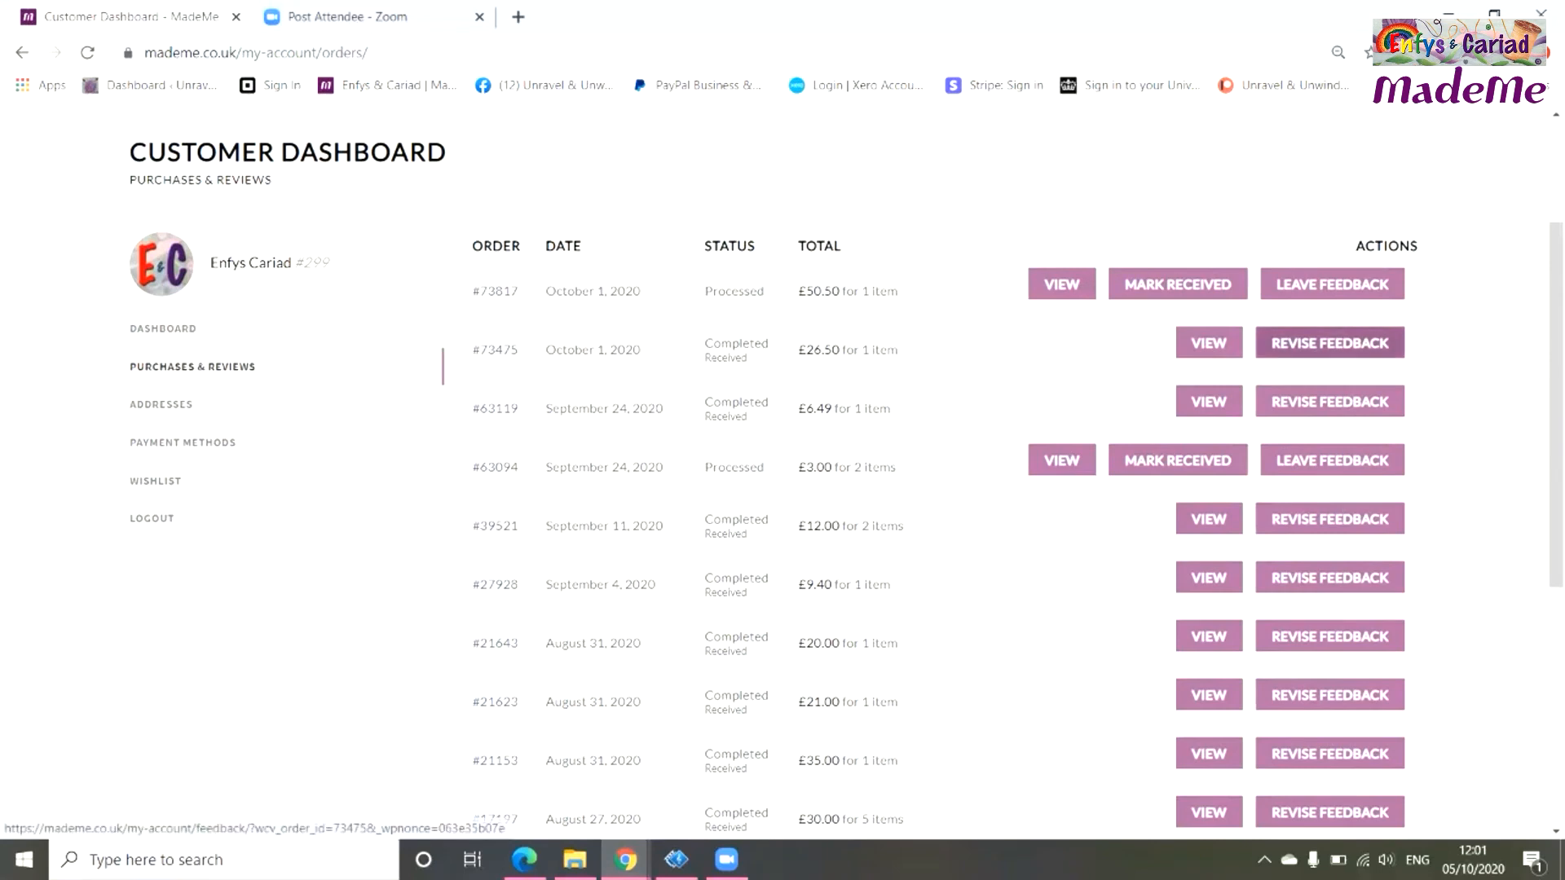
pyautogui.scroll(-3, 1329, 513)
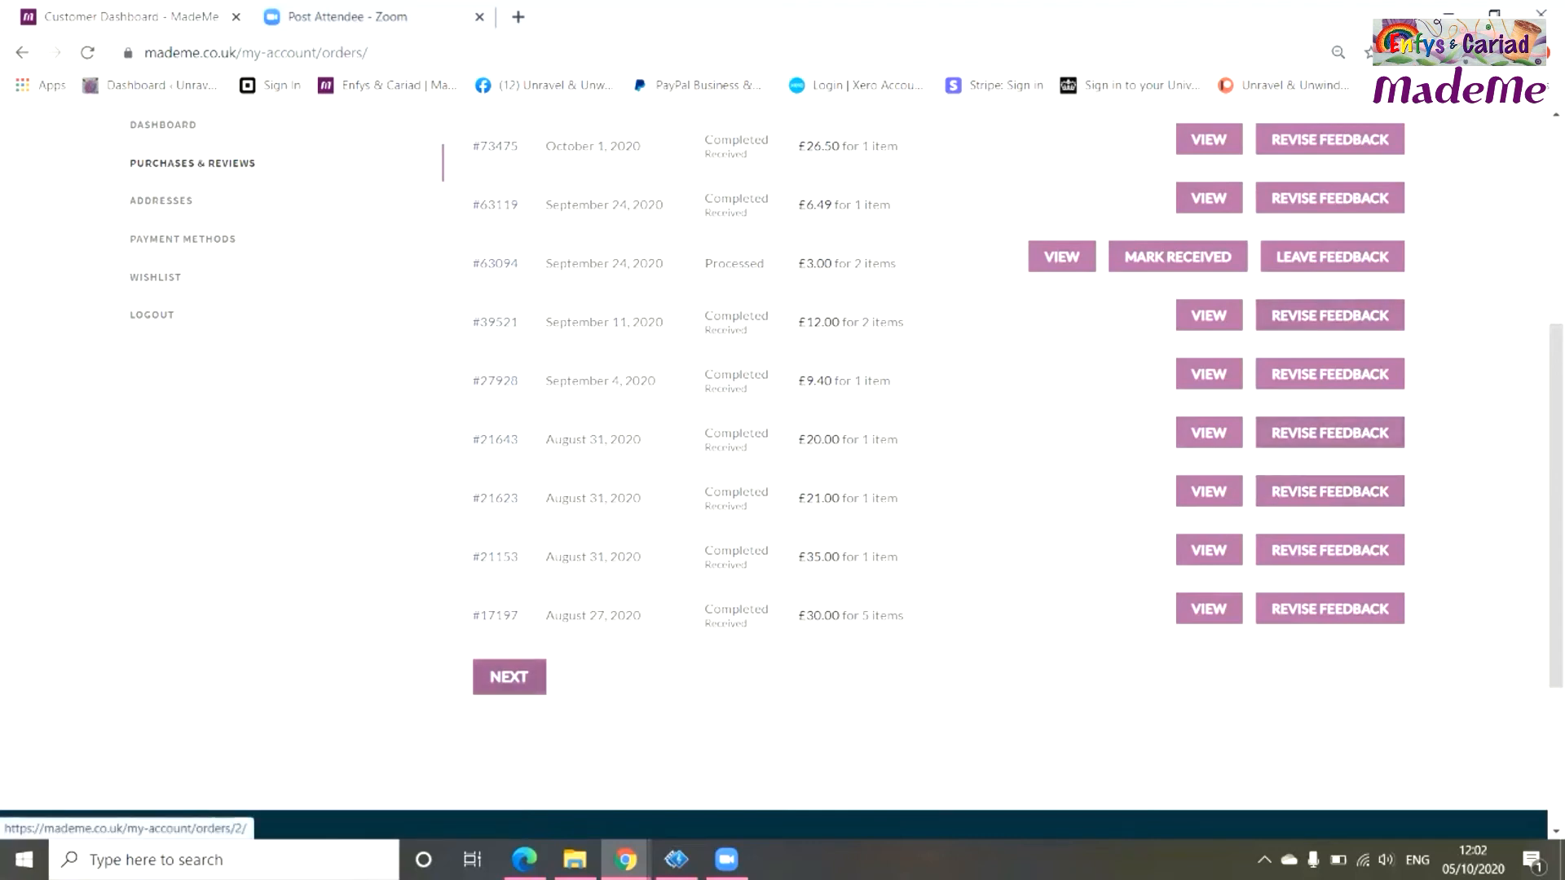
pyautogui.click(508, 677)
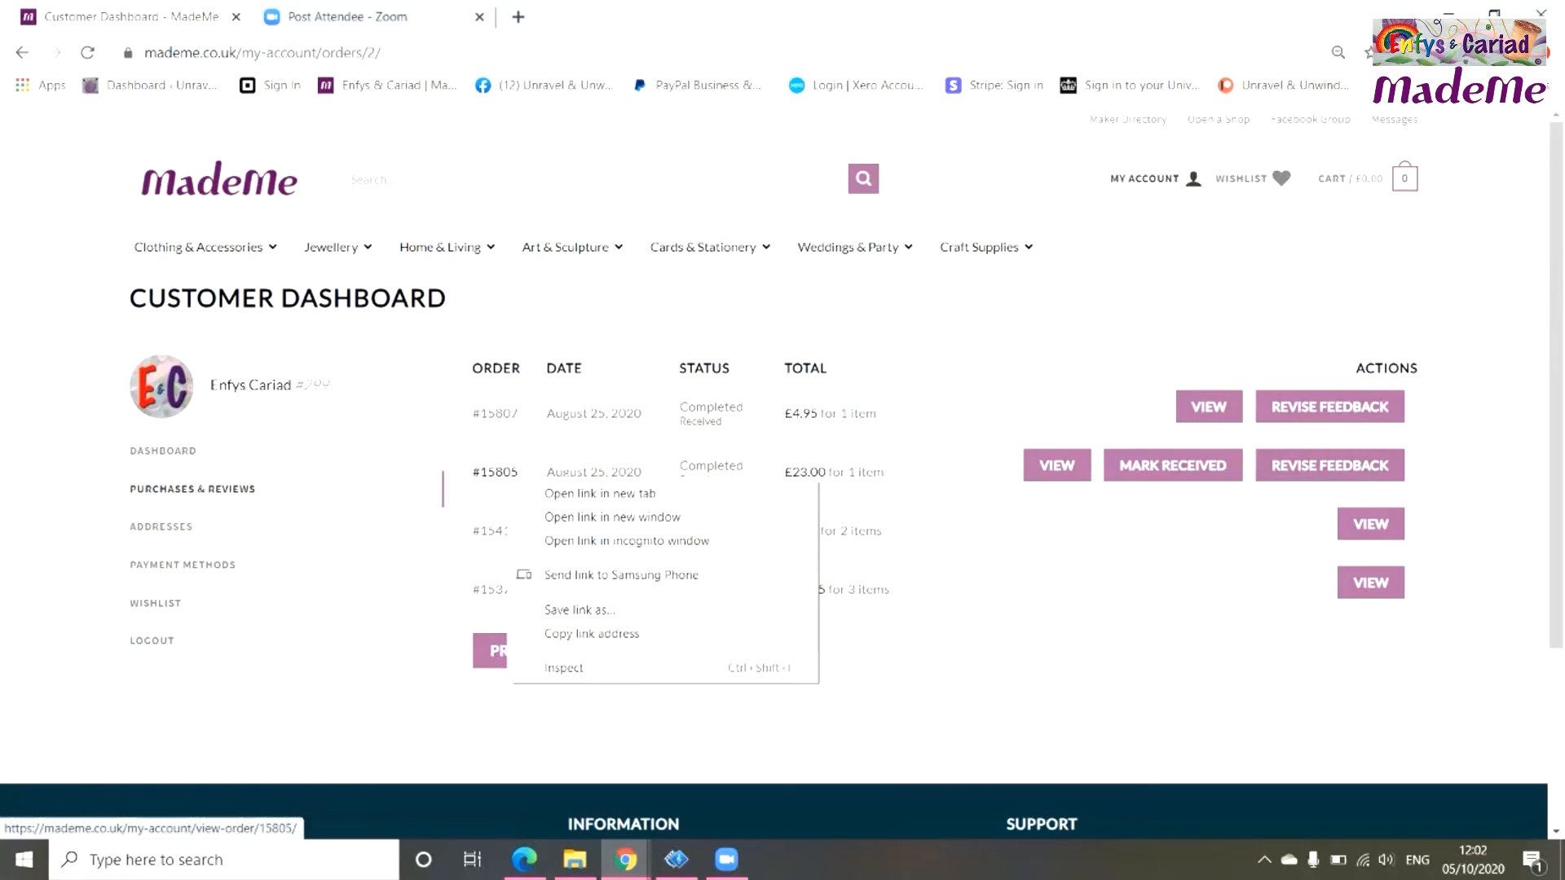
pyautogui.click(1057, 465)
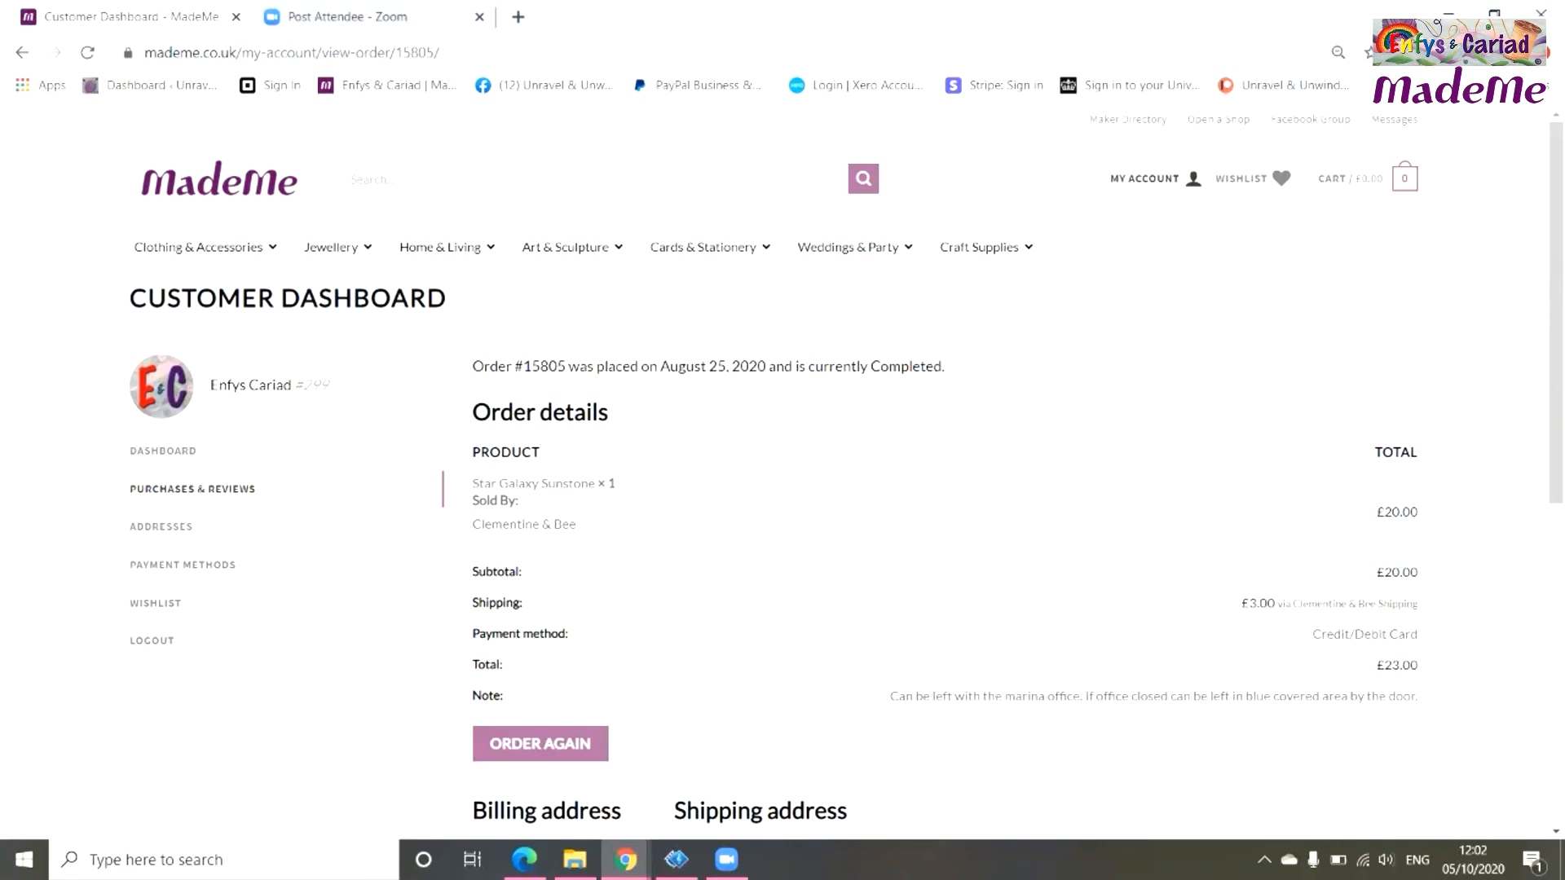
pyautogui.hotkey('alt', 'Left')
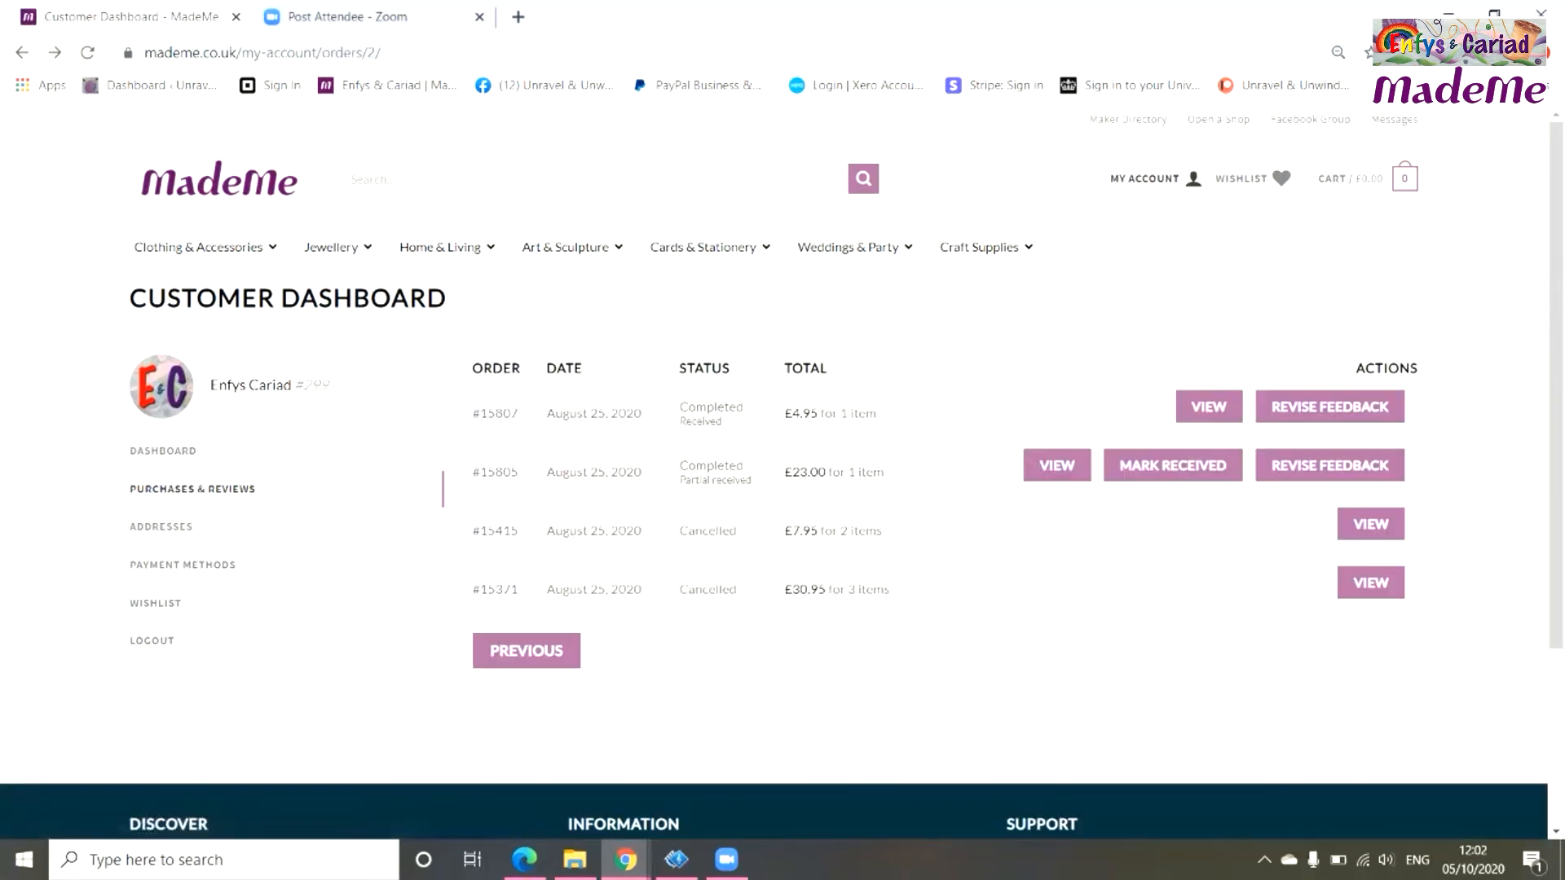
pyautogui.click(1172, 465)
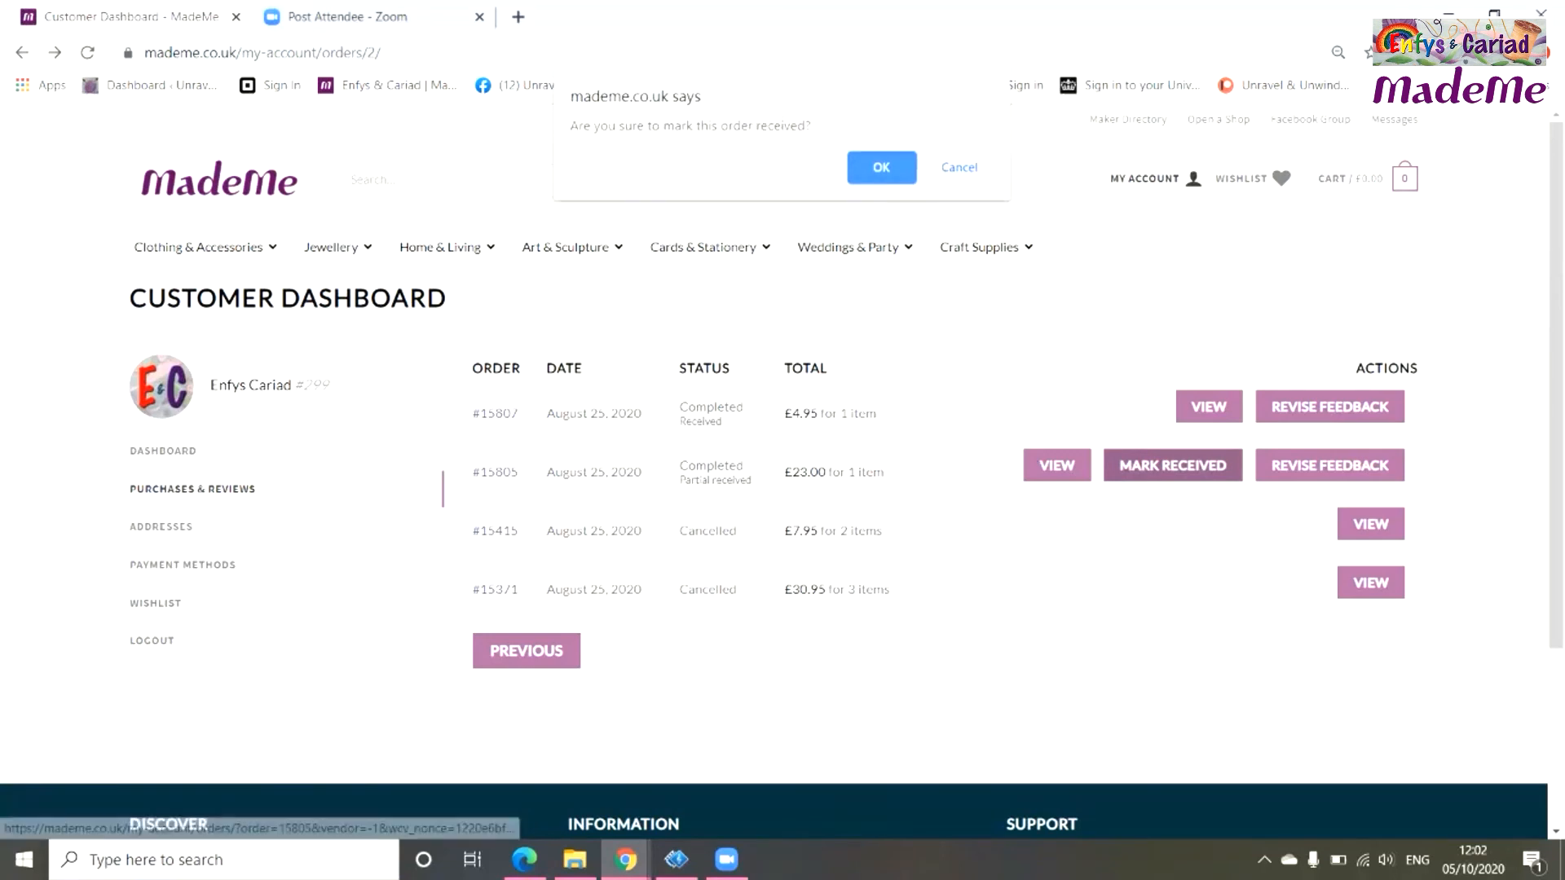
pyautogui.press('Return')
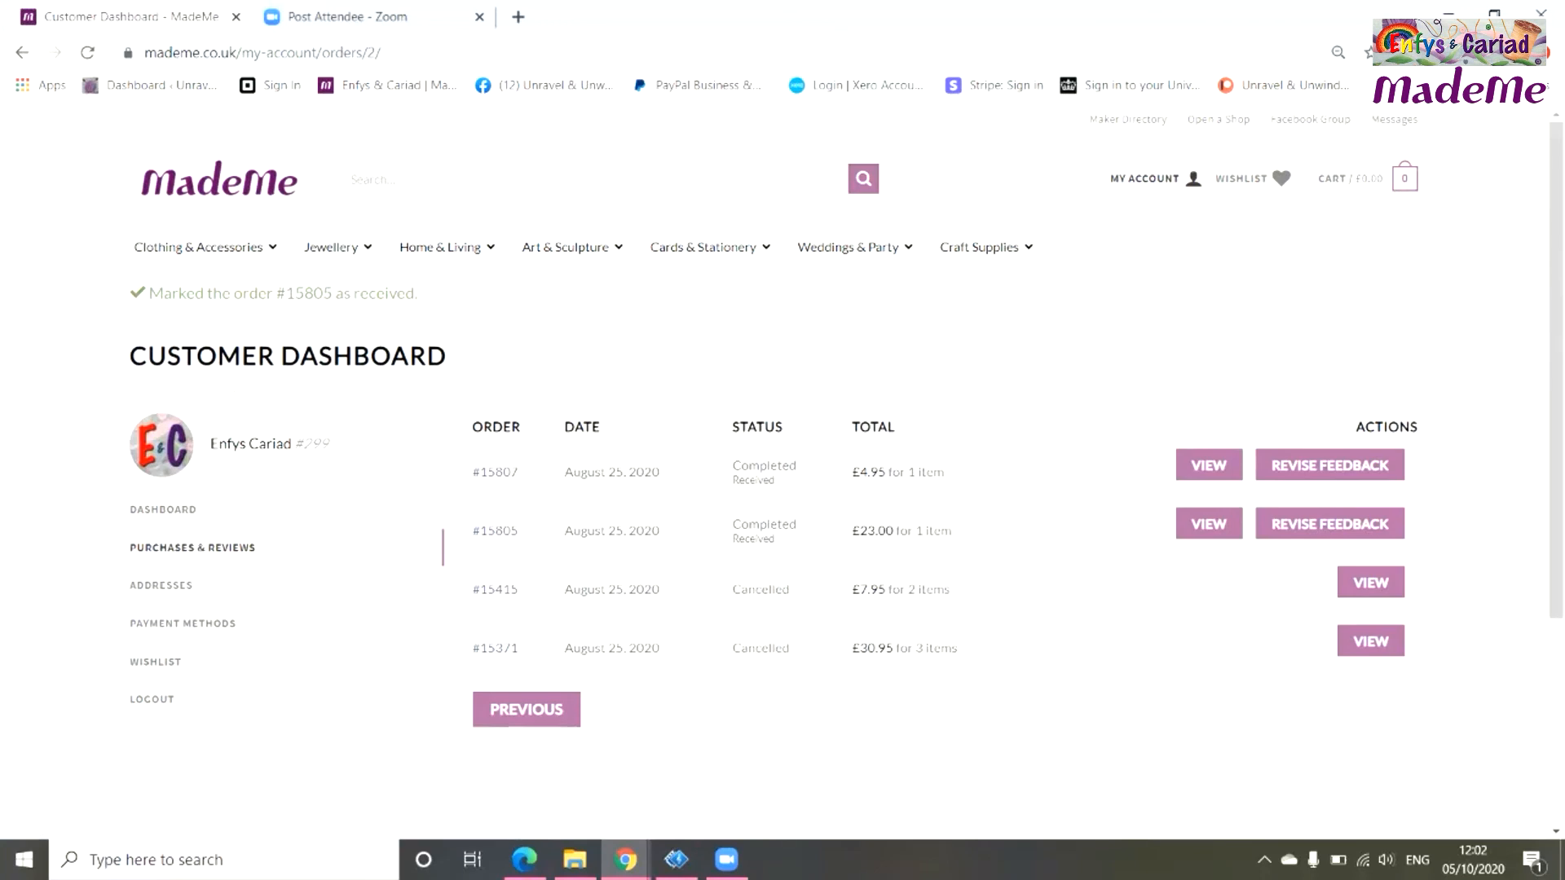
pyautogui.moveTo(1155, 178)
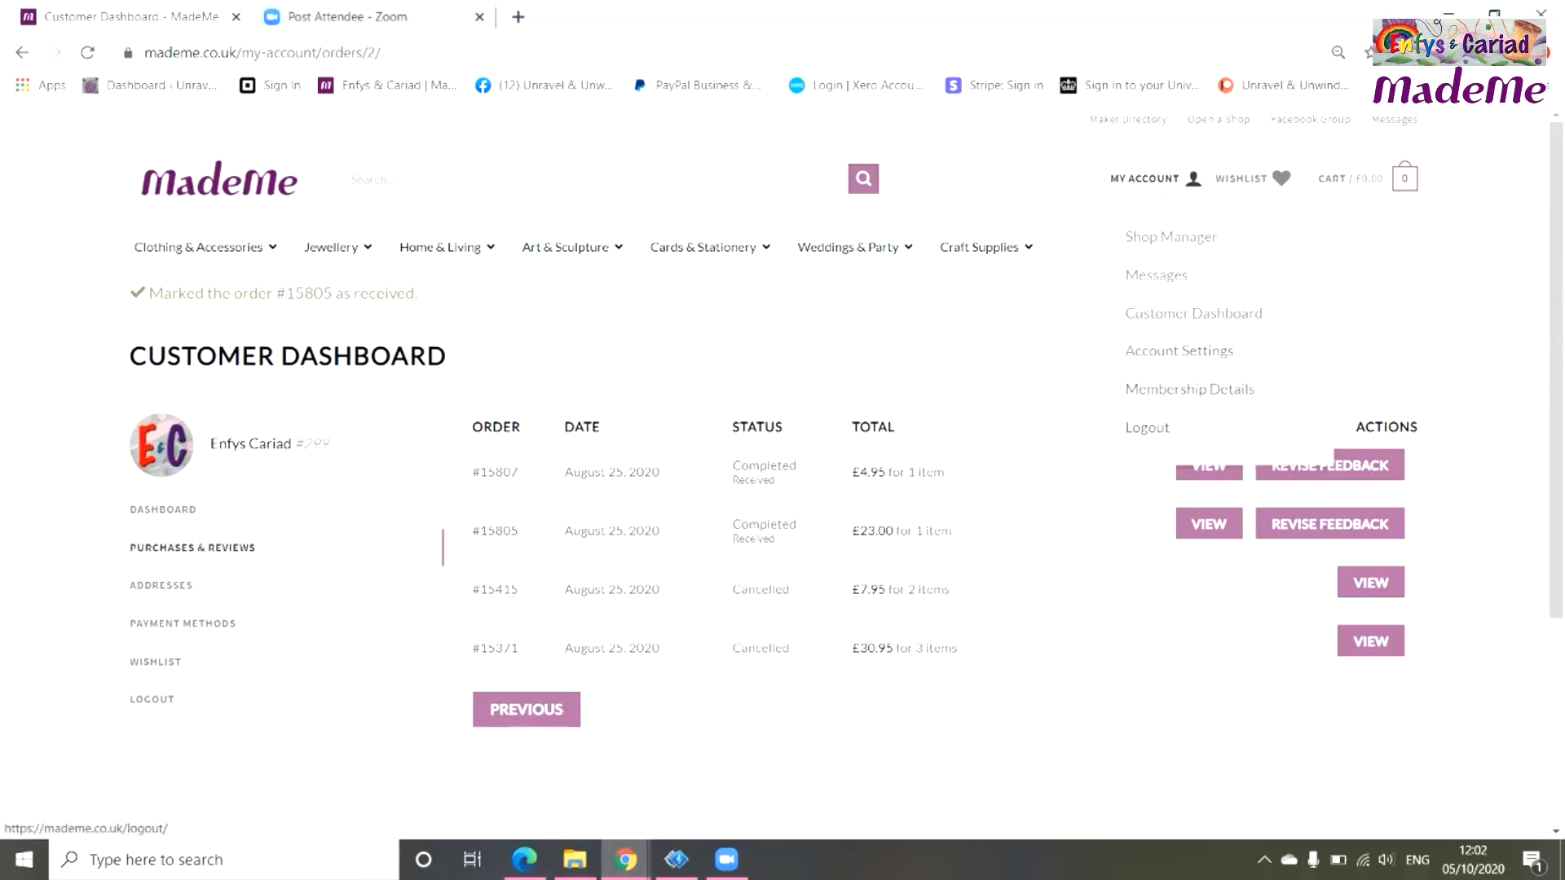
# Log out of the MadeMe account from the My Account menu.
pyautogui.click(1147, 427)
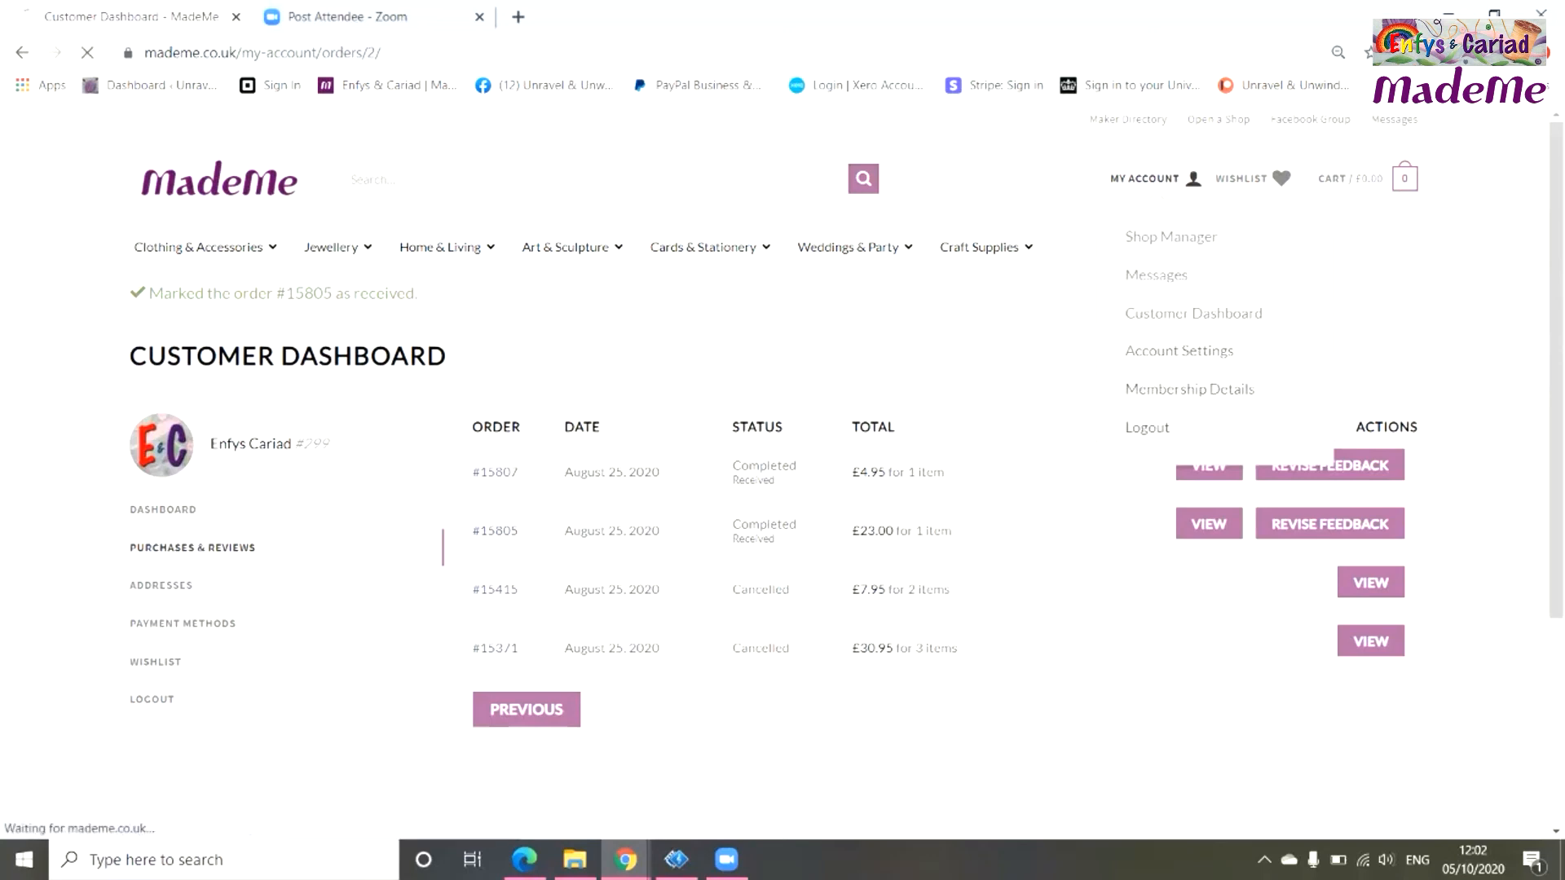